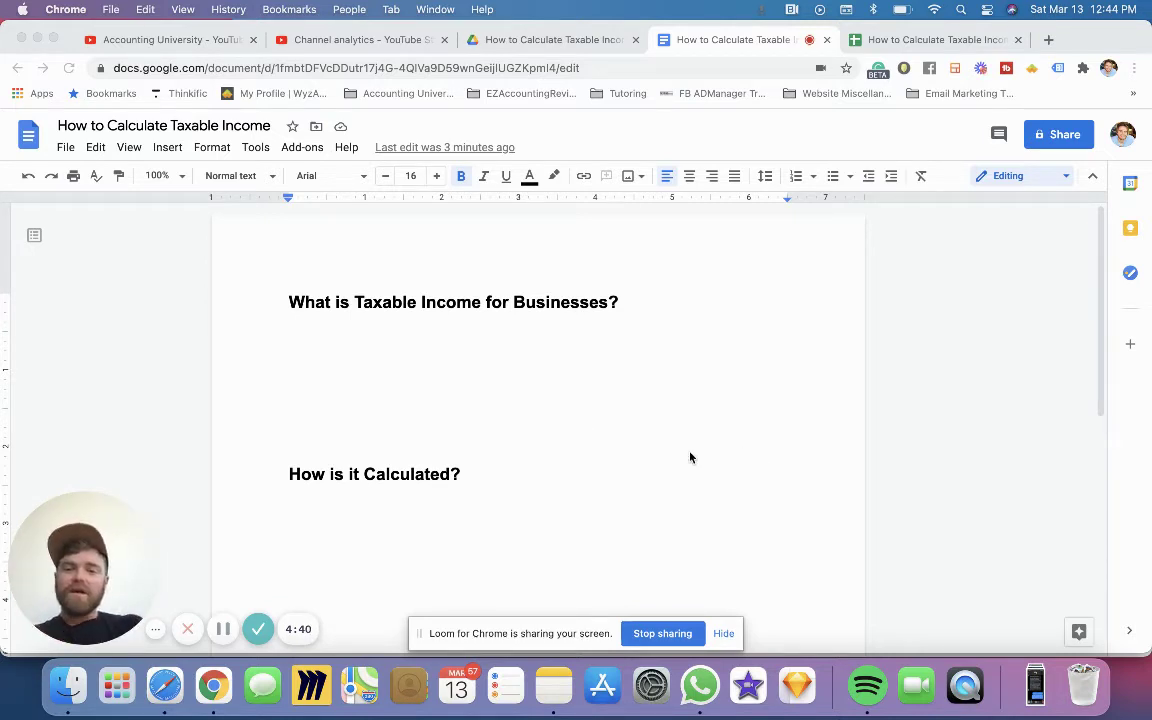
Step: Under the first heading, add the smaller bold line 'The Income that is subject to taxation. Subject to a Tax Rate.'
left_click(362, 357)
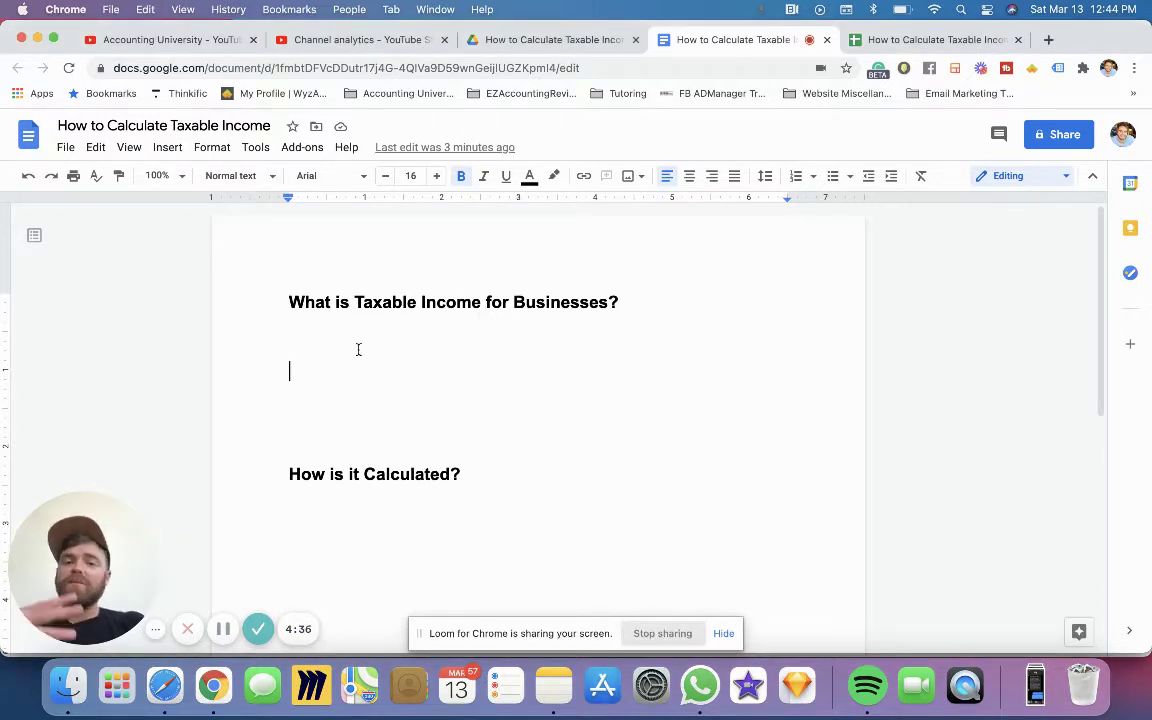
left_click(388, 180)
left_click(388, 180)
left_click(388, 180)
left_click(388, 180)
left_click(388, 180)
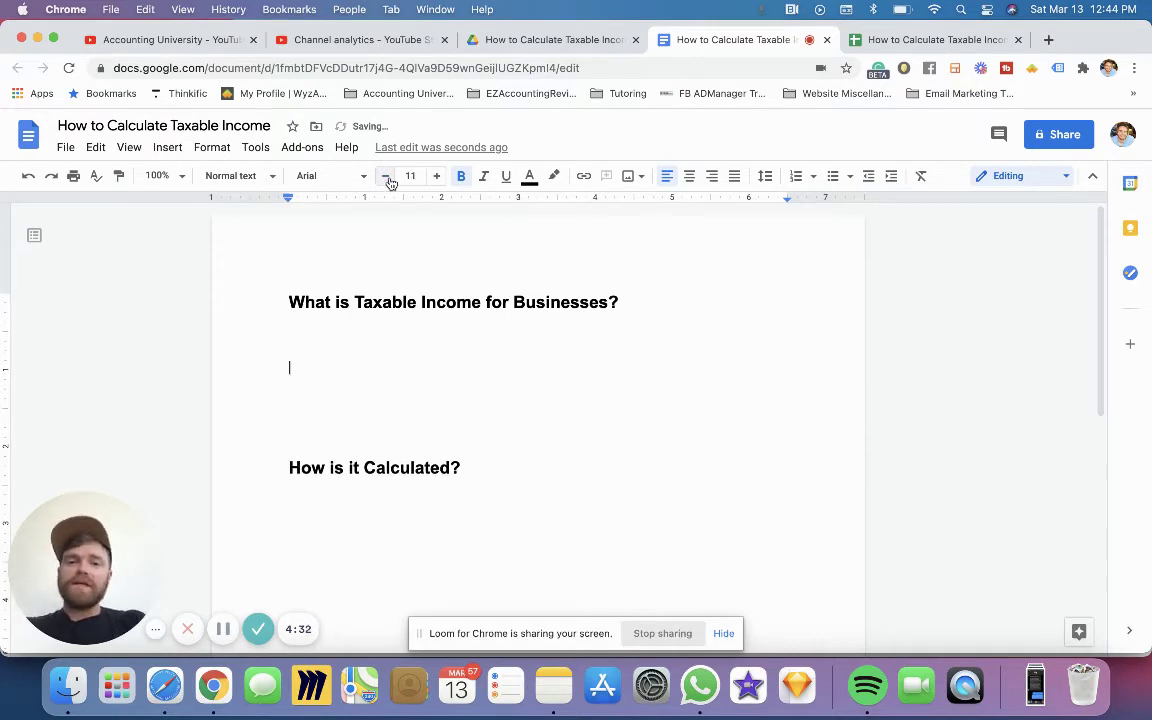
type("The Incom")
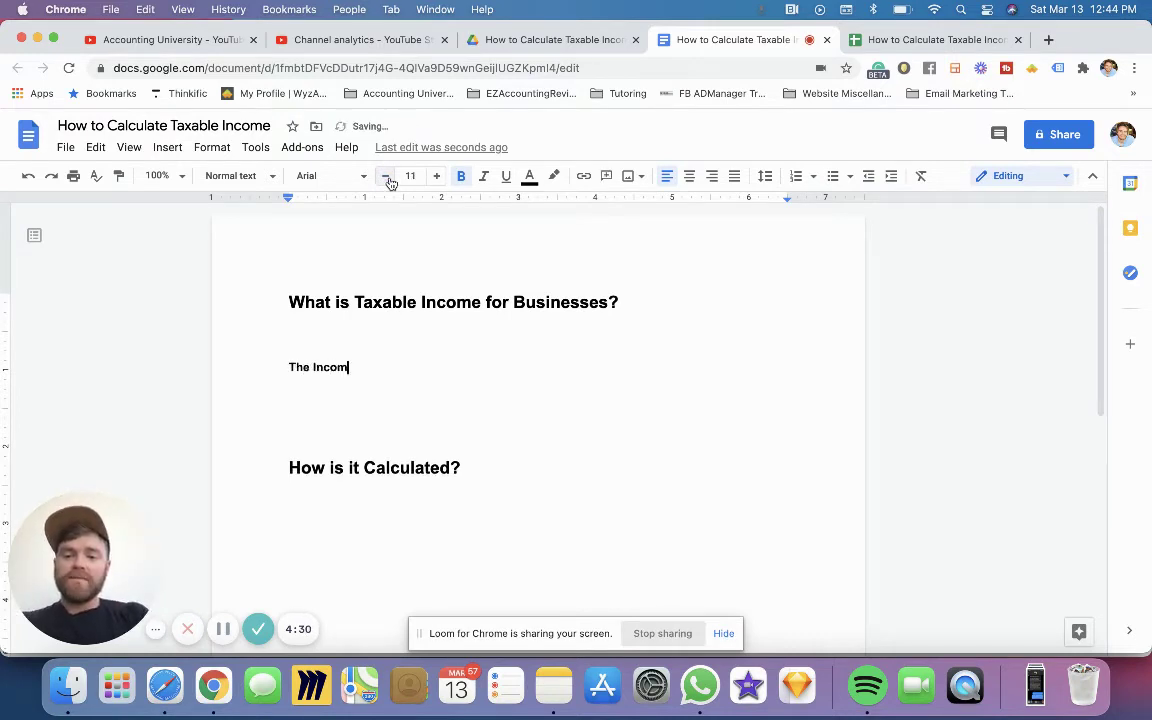
type("e that is subje")
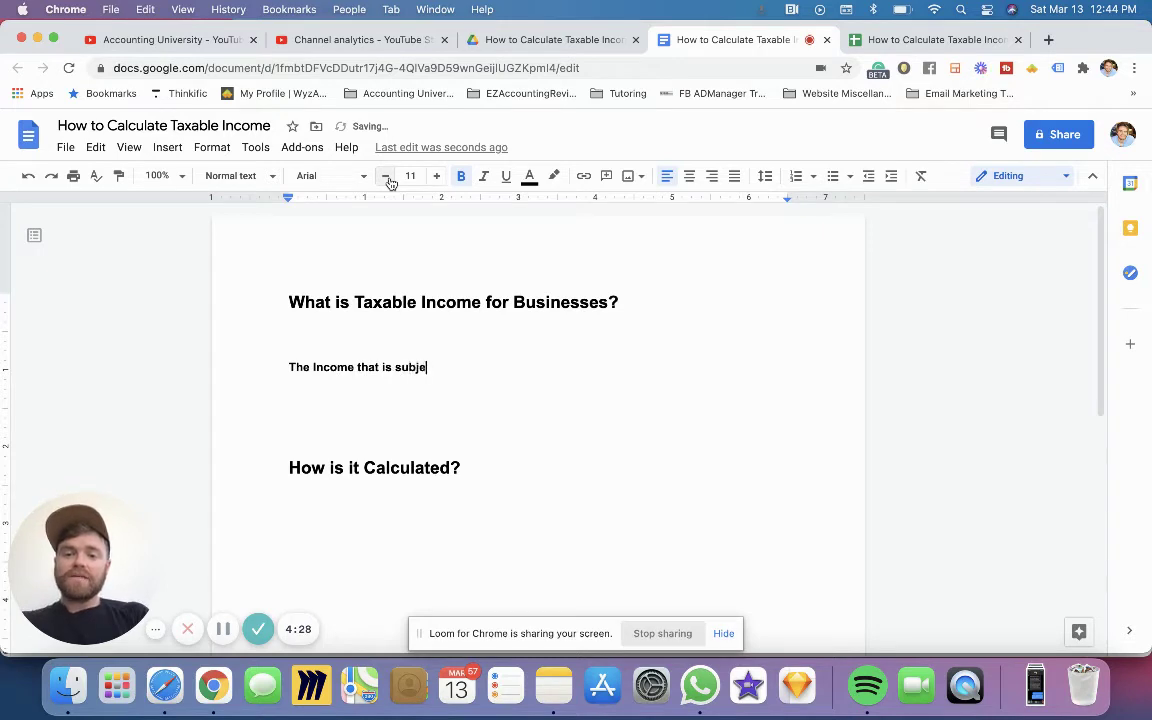
type("ct to taxation.")
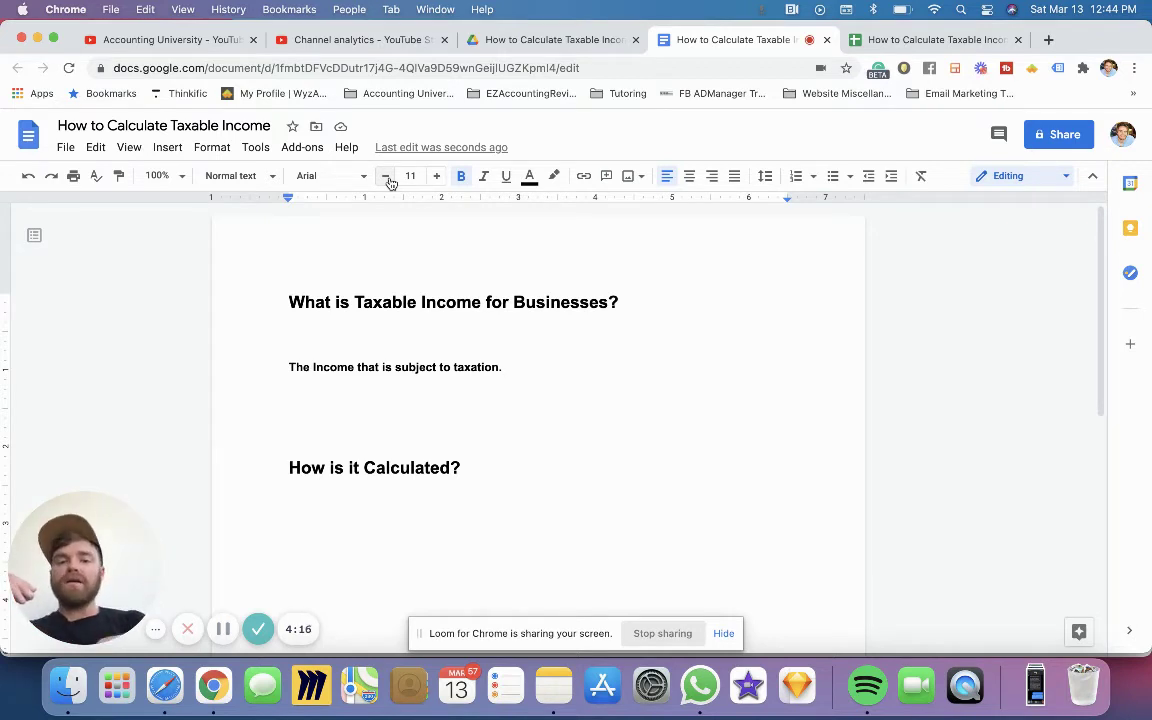
type("Subjec")
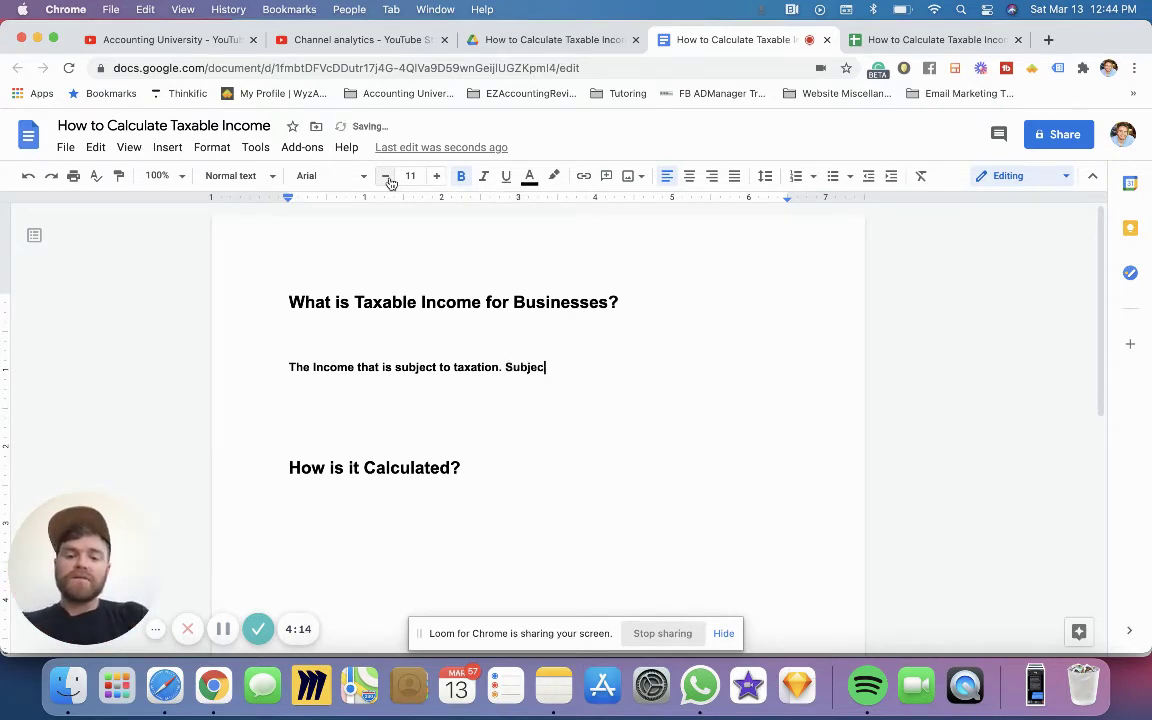
type("t to a Tax Rate.")
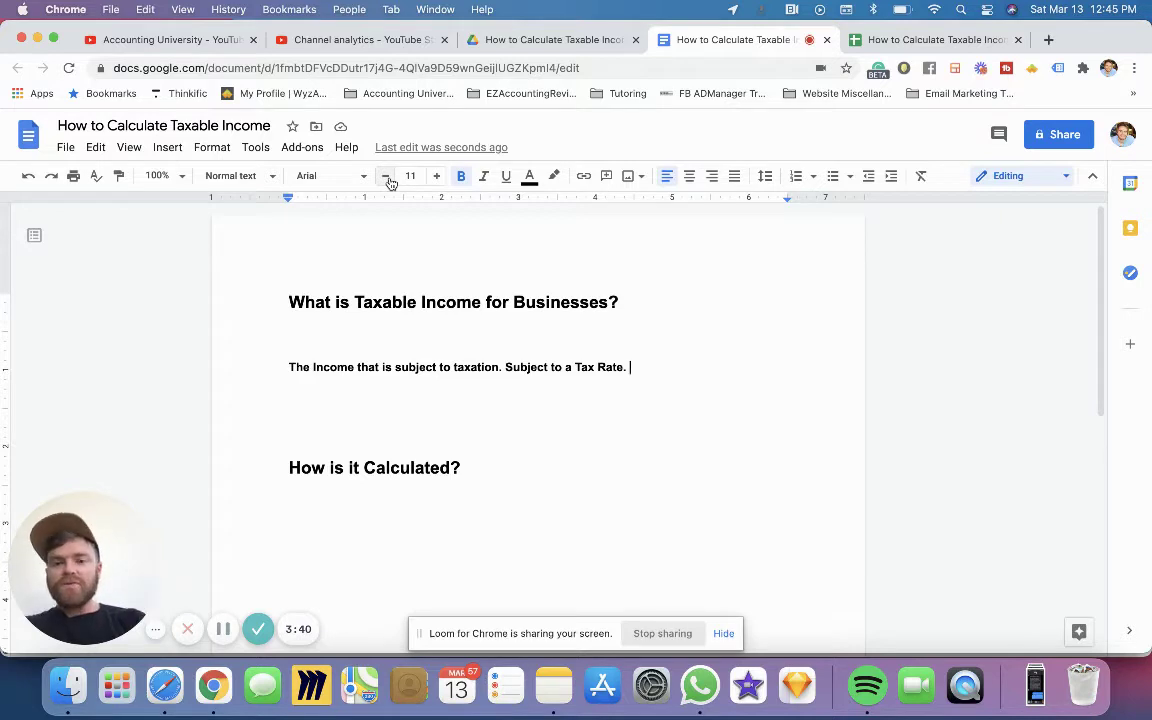
left_click(483, 470)
Step: Add an 11-pt line under 'How is it Calculated?': 'Income you generate after subtracting all your expenses.'
key("Return")
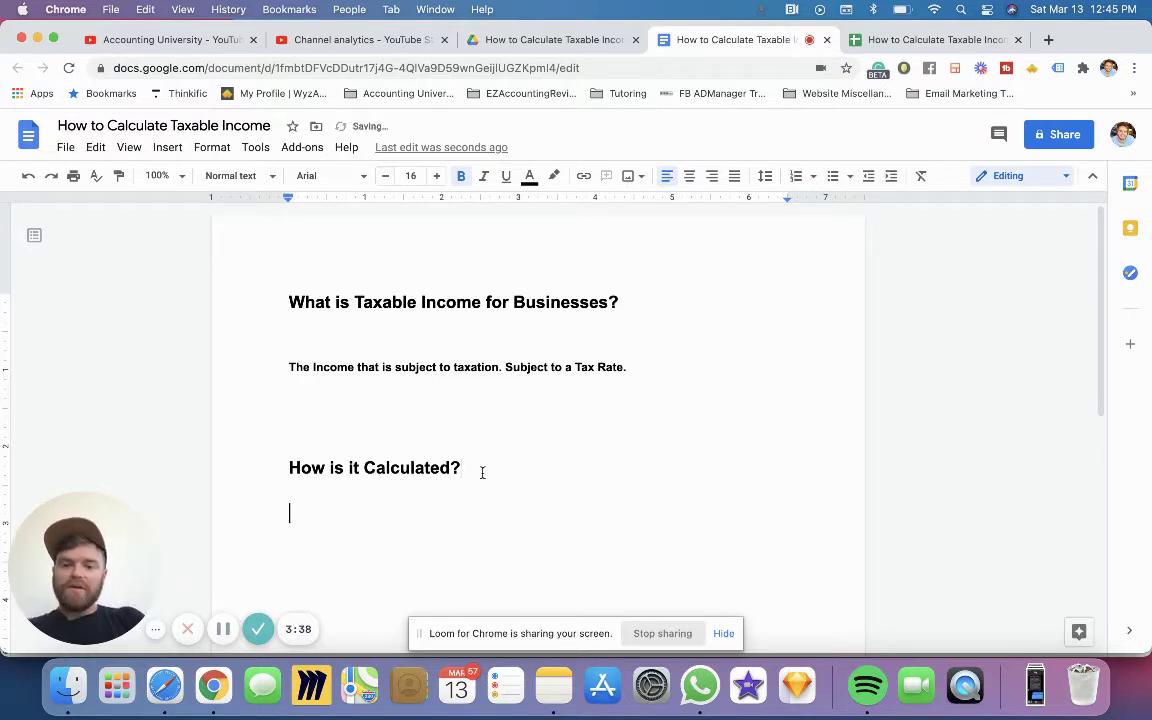
left_click(388, 179)
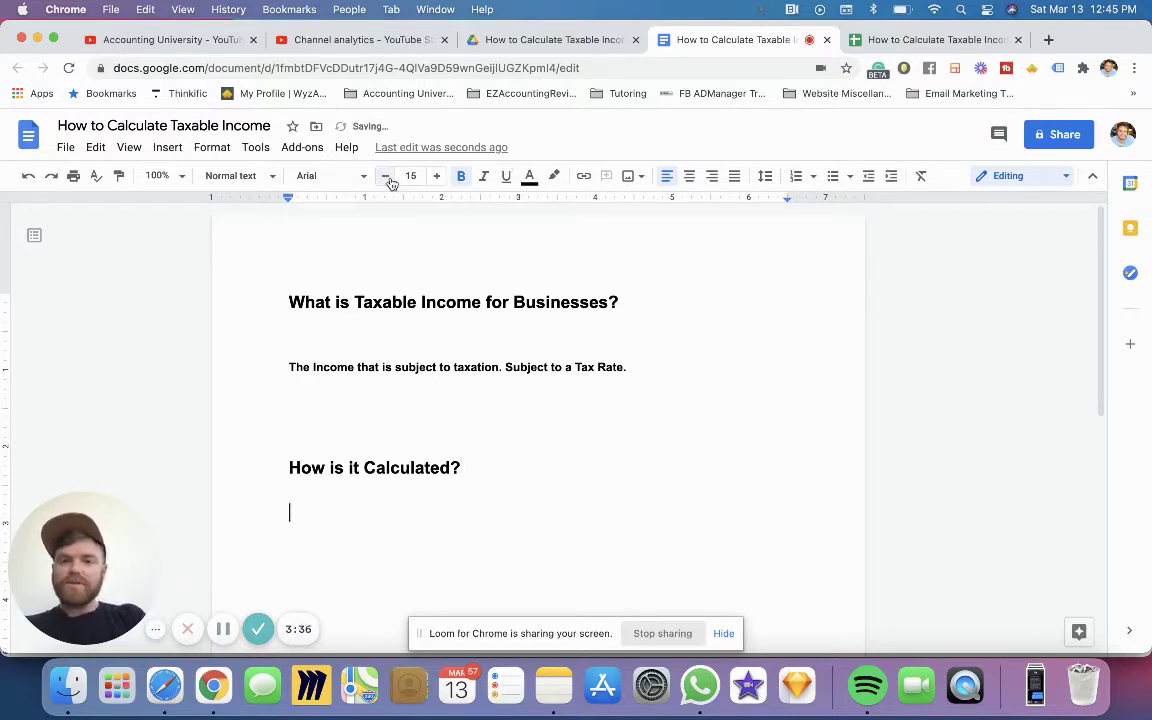
type("Income")
key("BackSpace")
key("BackSpace")
key("BackSpace")
key("BackSpace")
key("BackSpace")
key("BackSpace")
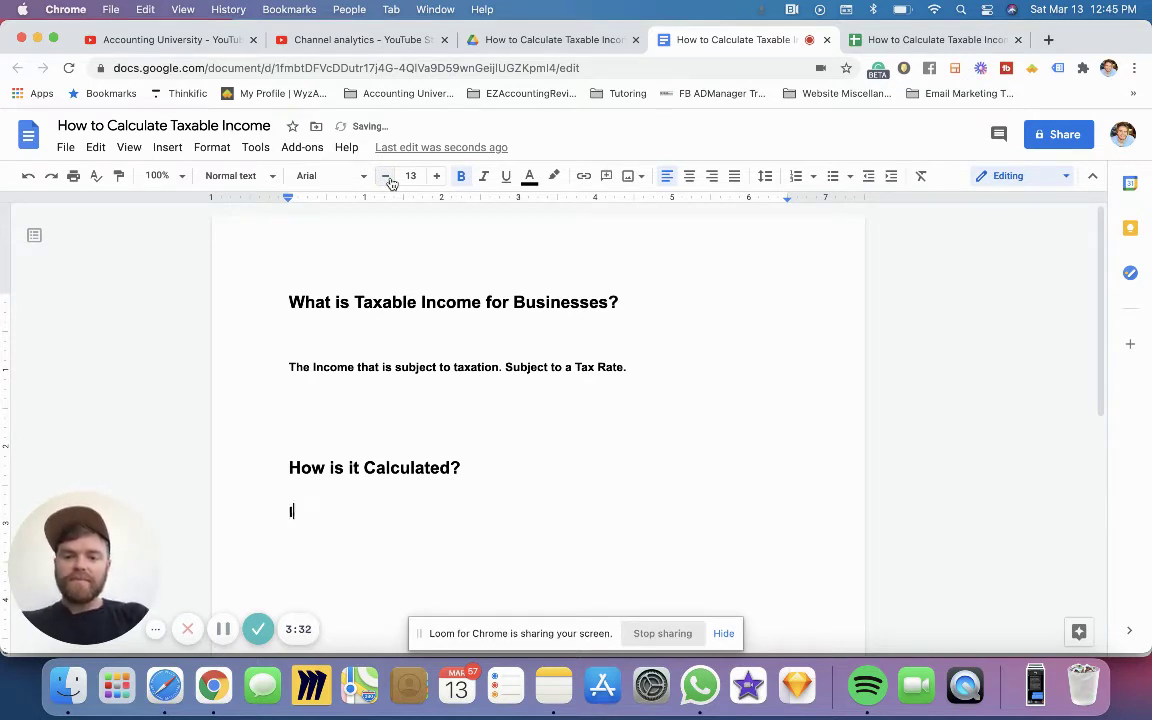
left_click(387, 176)
left_click(436, 176)
type("Income you generate")
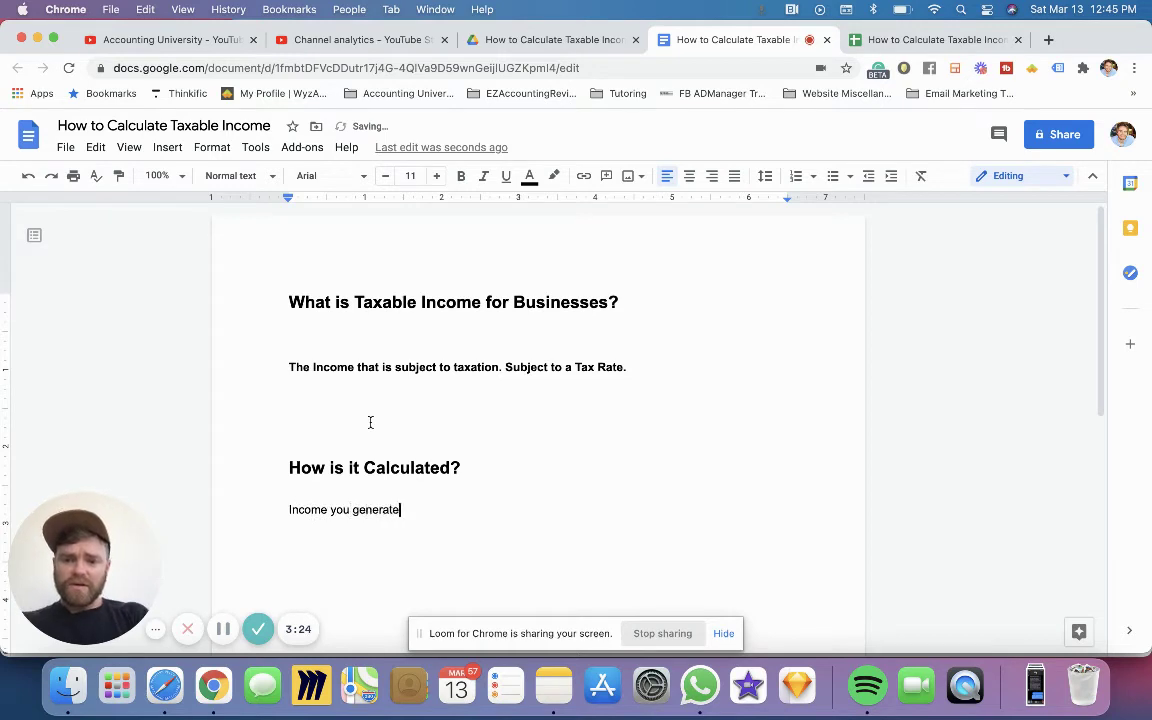
type(" after sub")
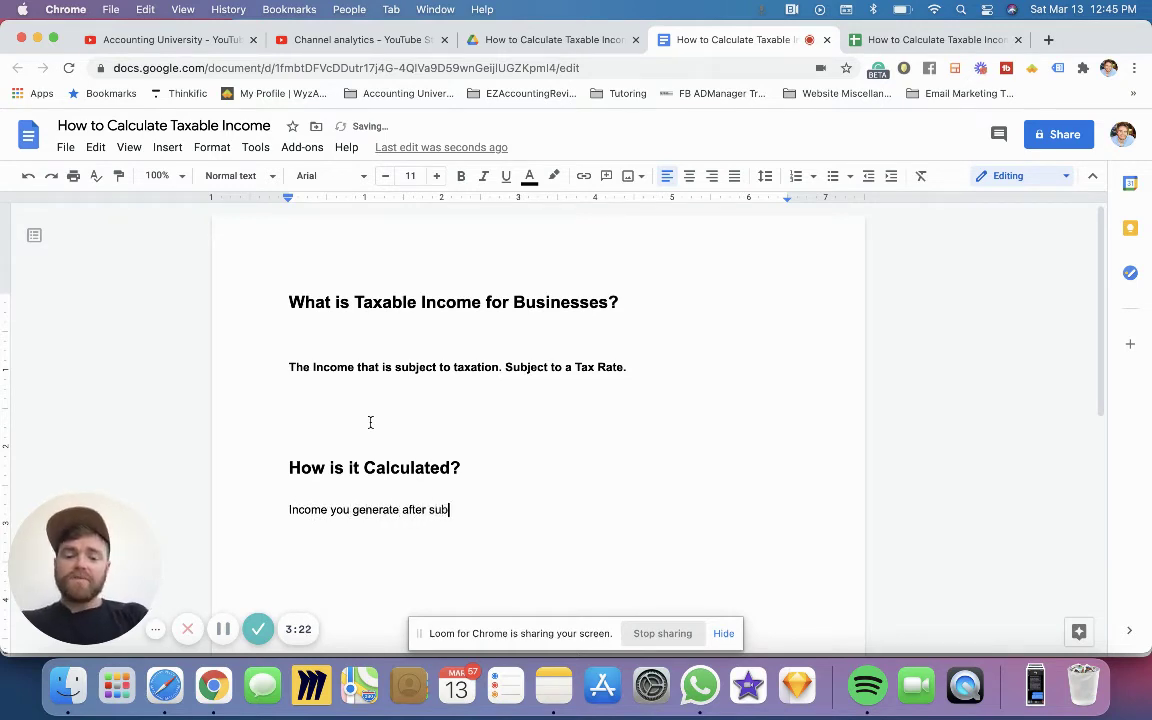
type("tracting all your expenses.")
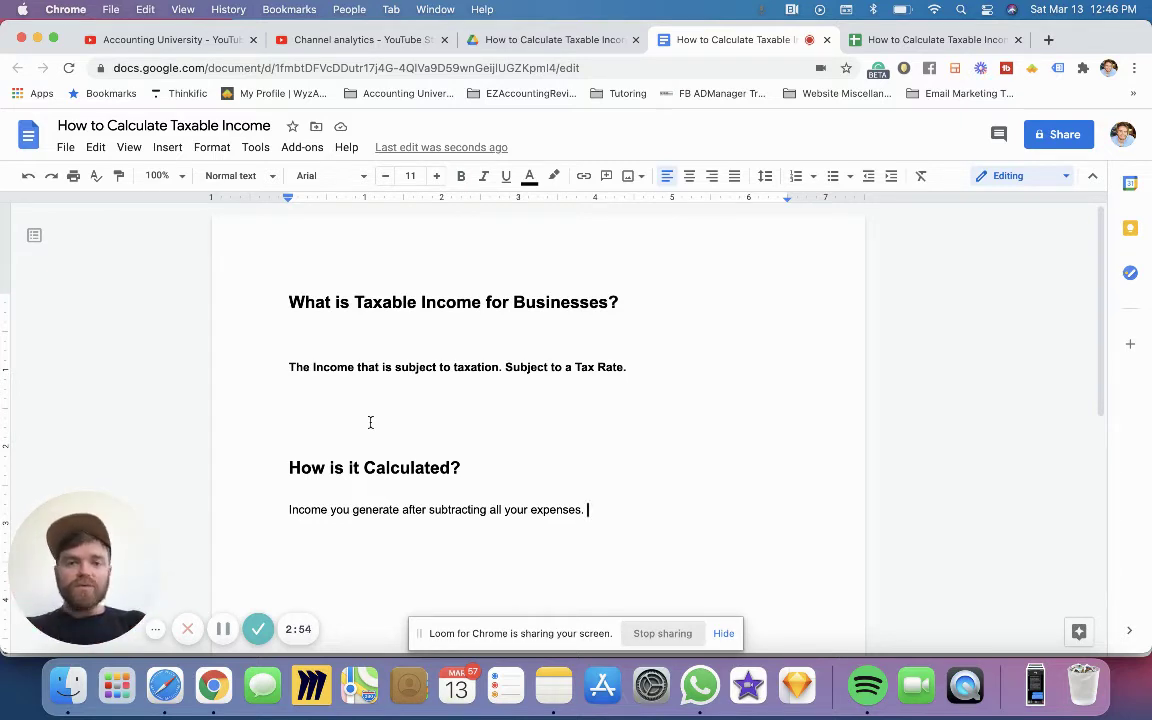
Step: Switch to the income statement spreadsheet and begin a Gross Profit formula referencing D3
left_click(895, 42)
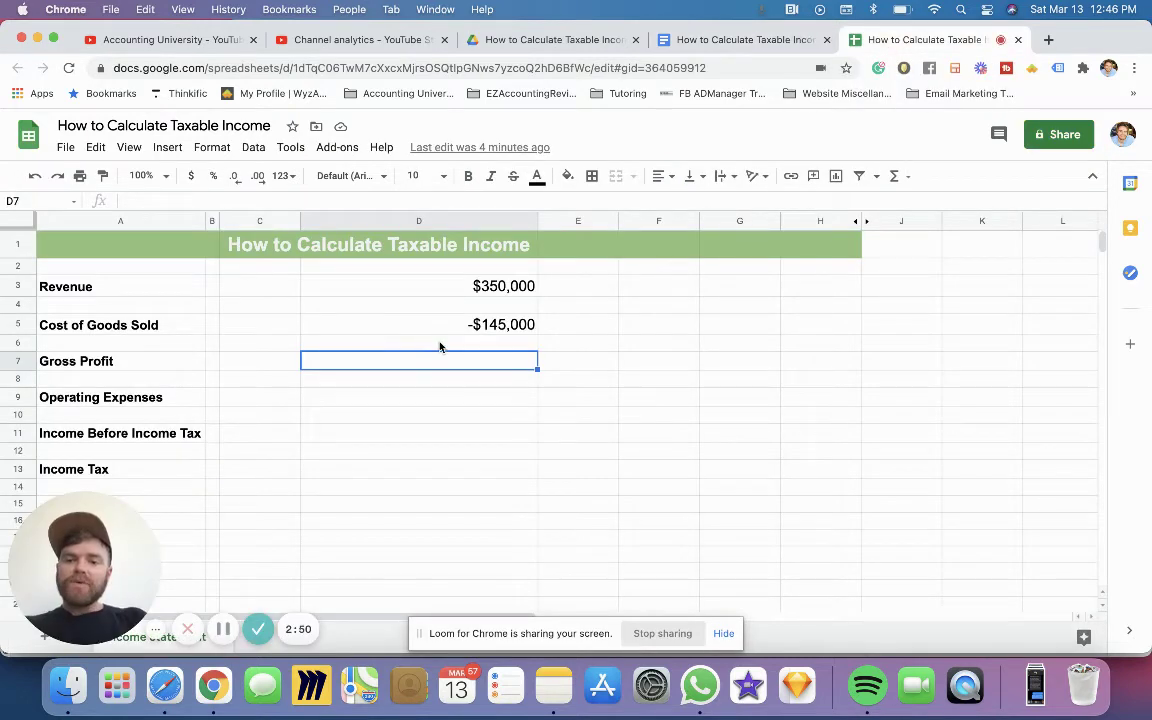
left_click_drag(83, 572, 938, 567)
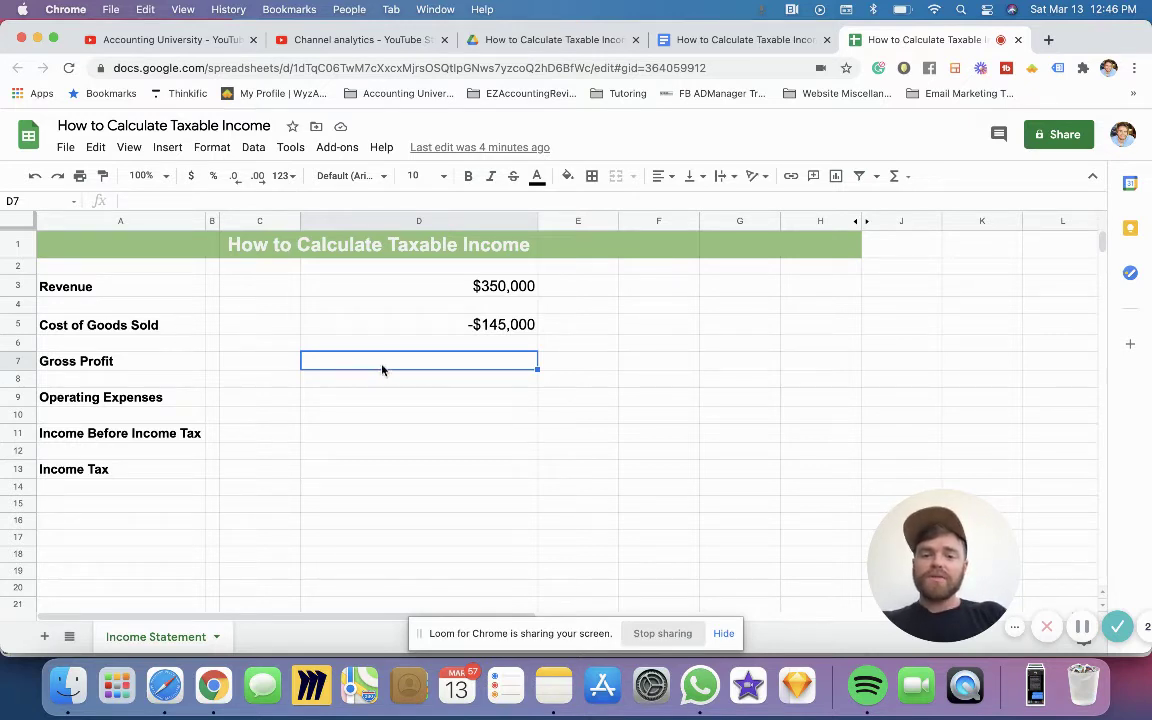
type("=(")
left_click(501, 286)
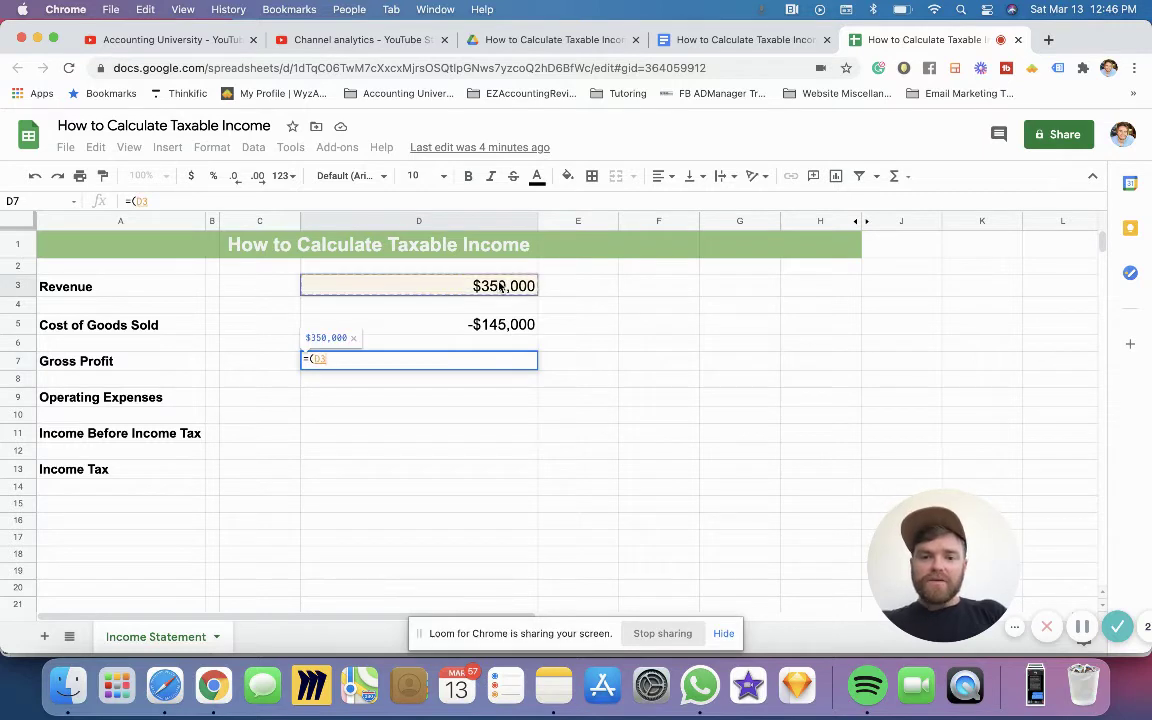
type("+)")
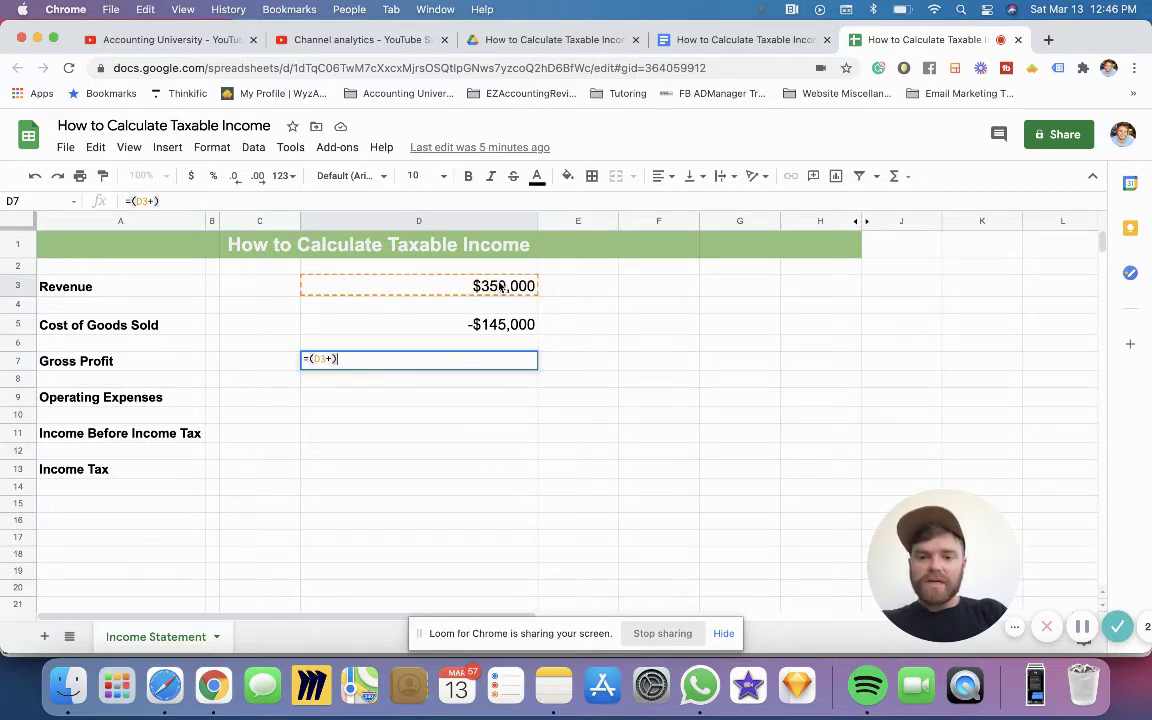
key("Return")
Step: Enter =(D3+D5) in D7 so Gross Profit computes to $205,000
left_click(470, 366)
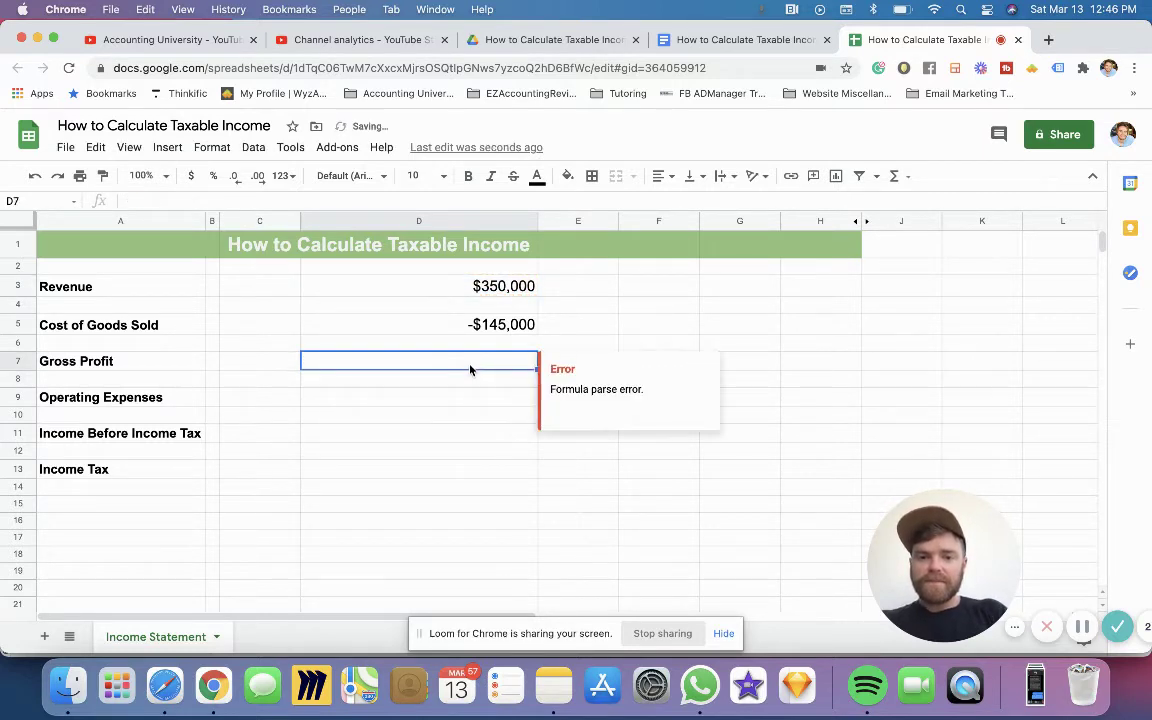
type("=(")
left_click(508, 290)
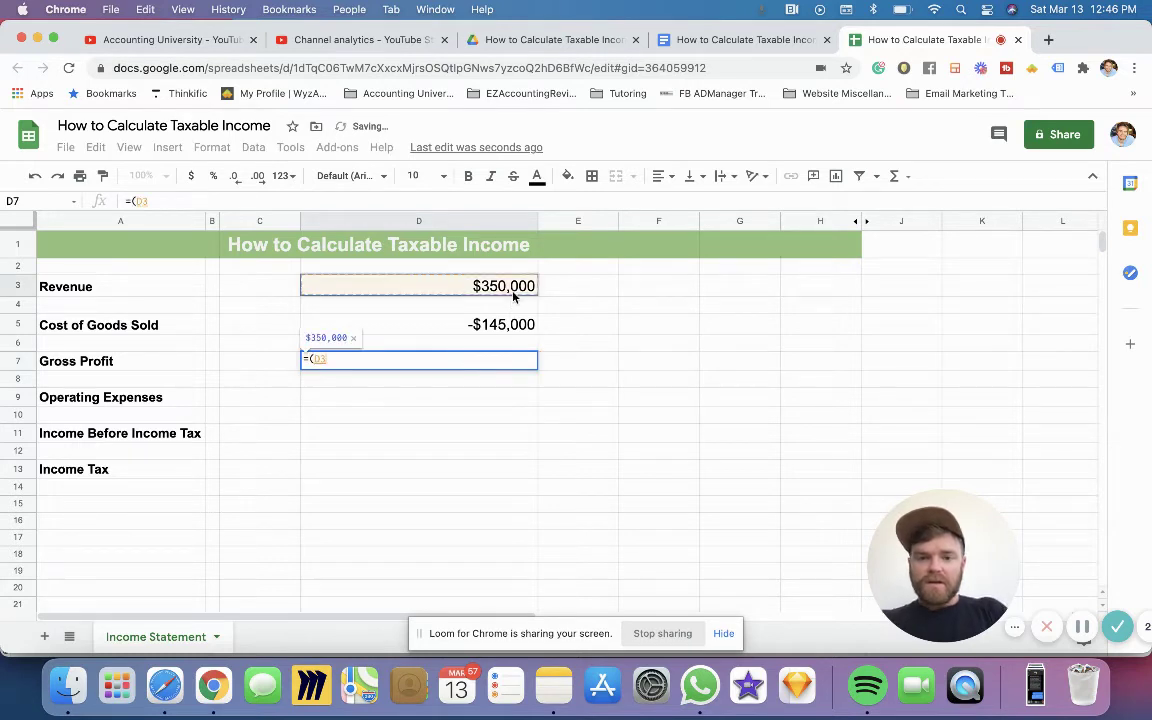
type("+")
left_click(500, 325)
type(")")
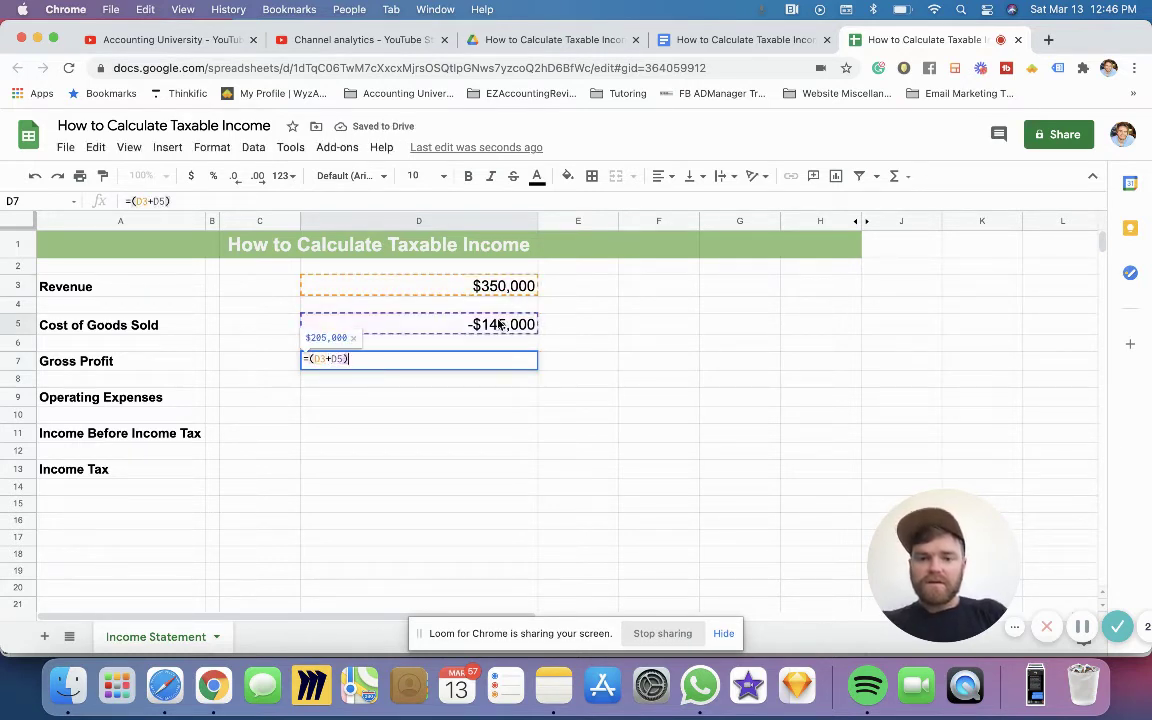
key("Return")
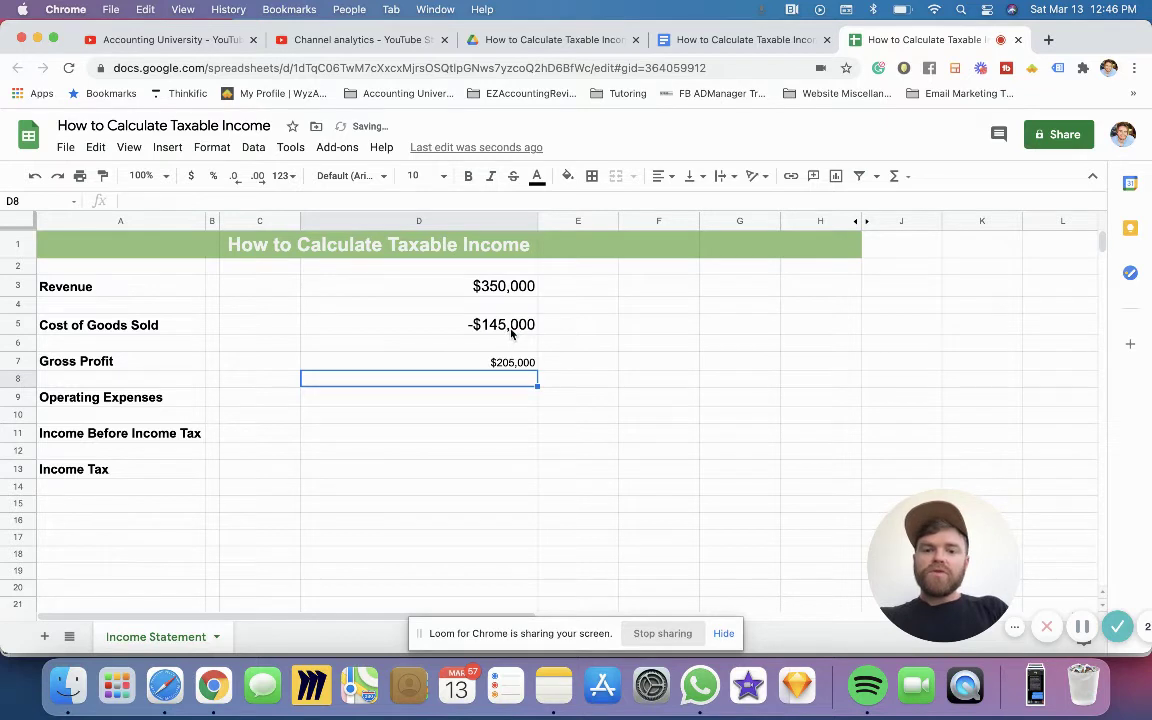
Step: Paint D5's number formatting onto the Gross Profit value in D7
left_click(505, 327)
left_click(102, 175)
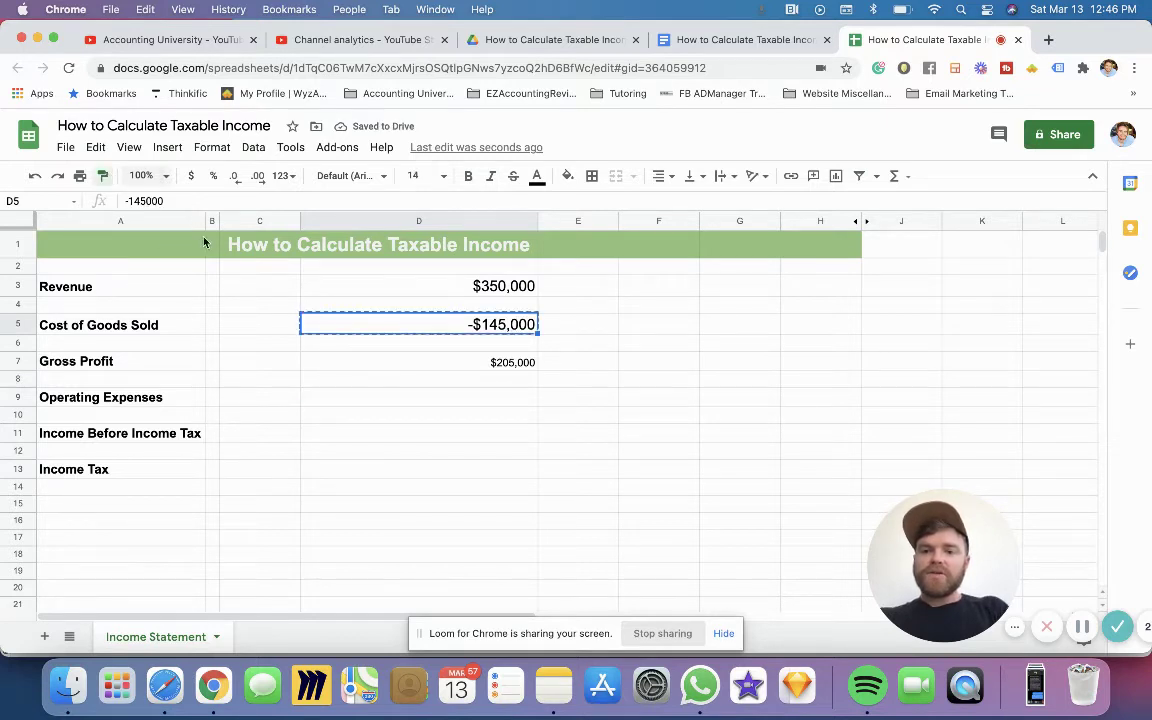
left_click(432, 363)
left_click(460, 403)
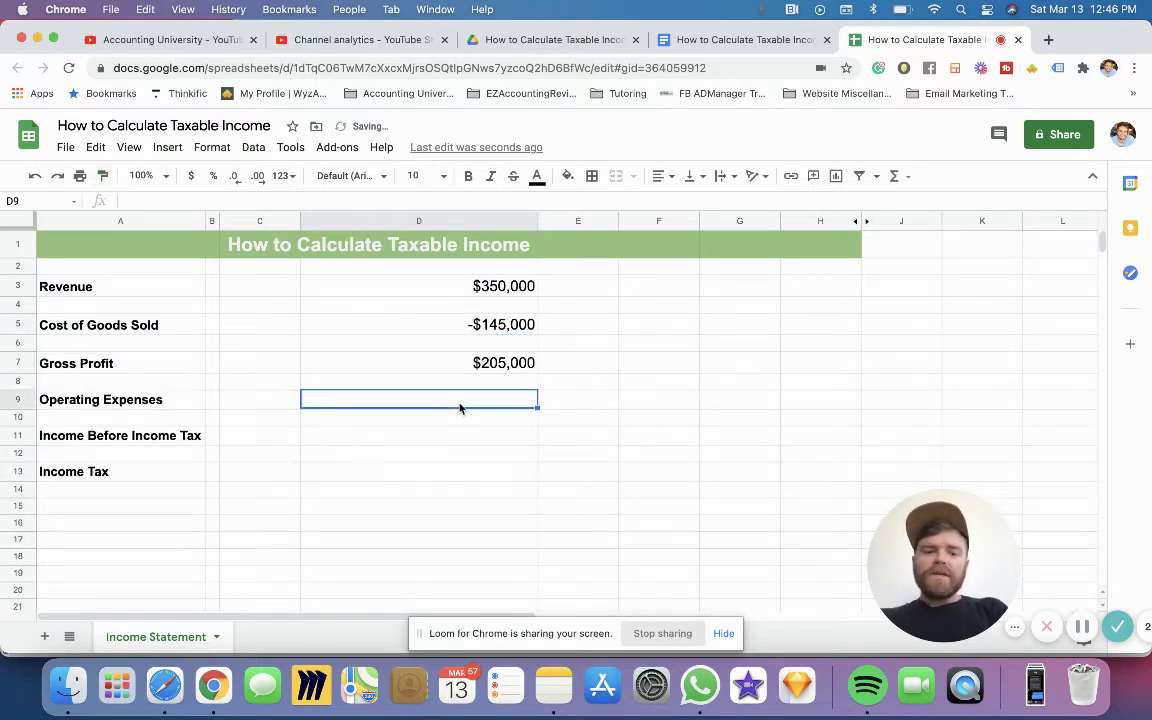
Step: Enter -$67,000 as Operating Expenses in D9, formatted like D7
type("=")
type("$")
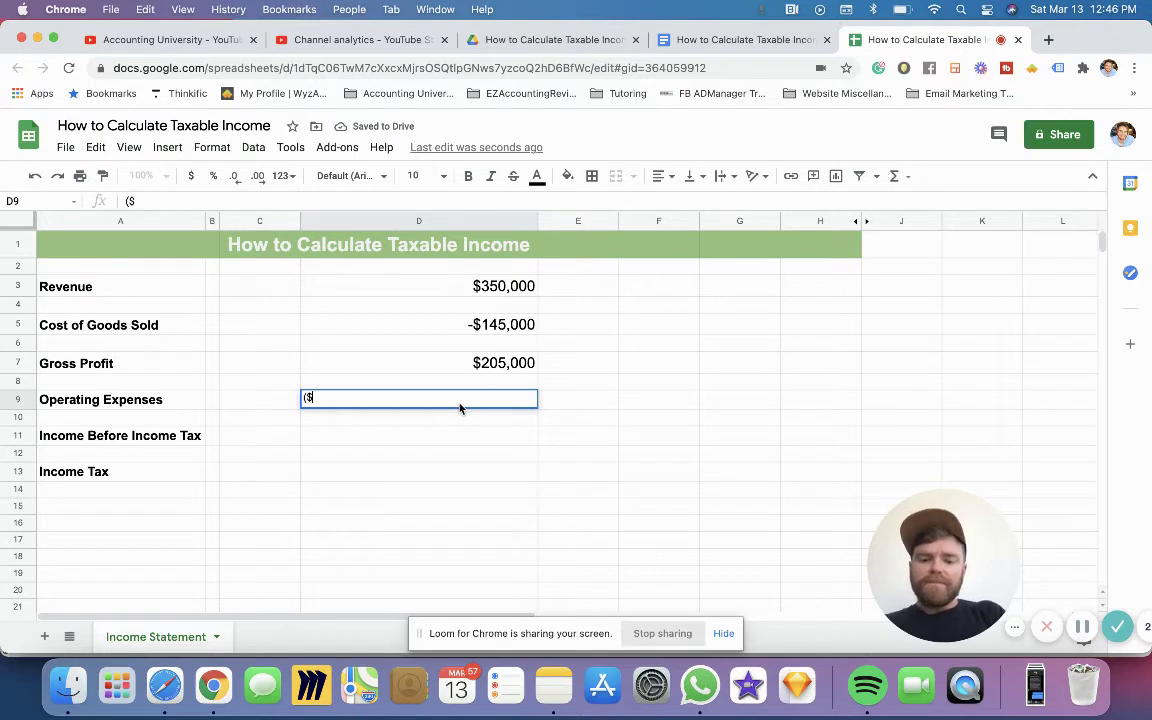
type("67,000")
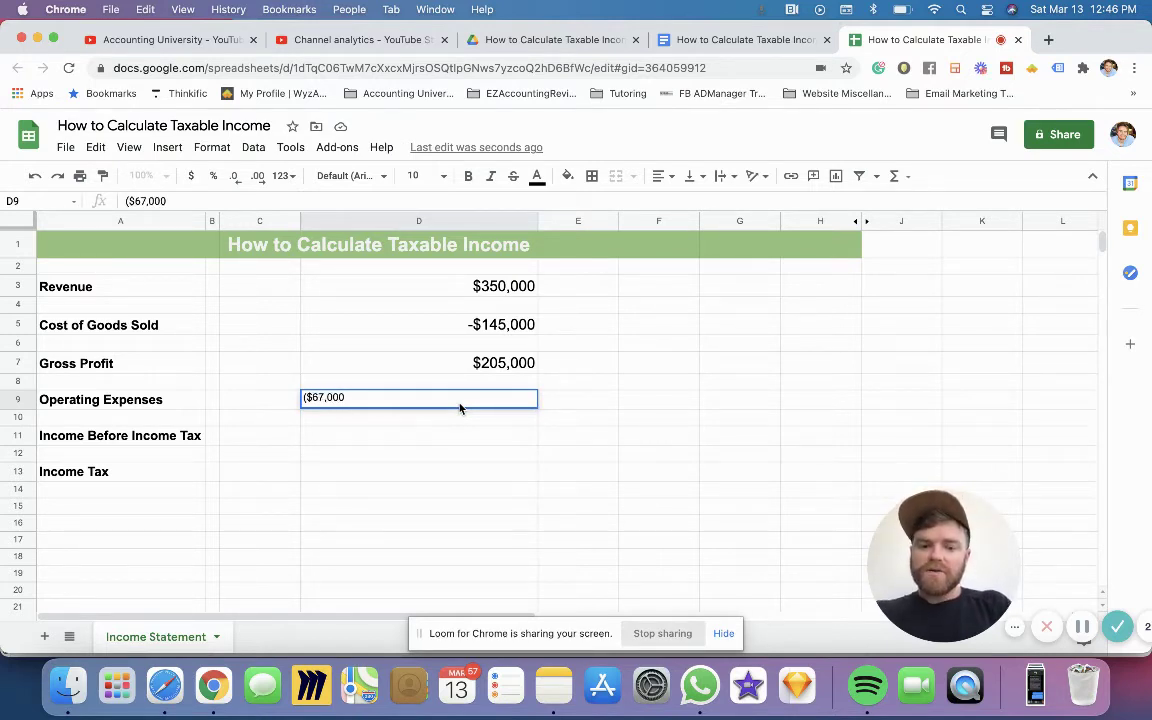
key("Return")
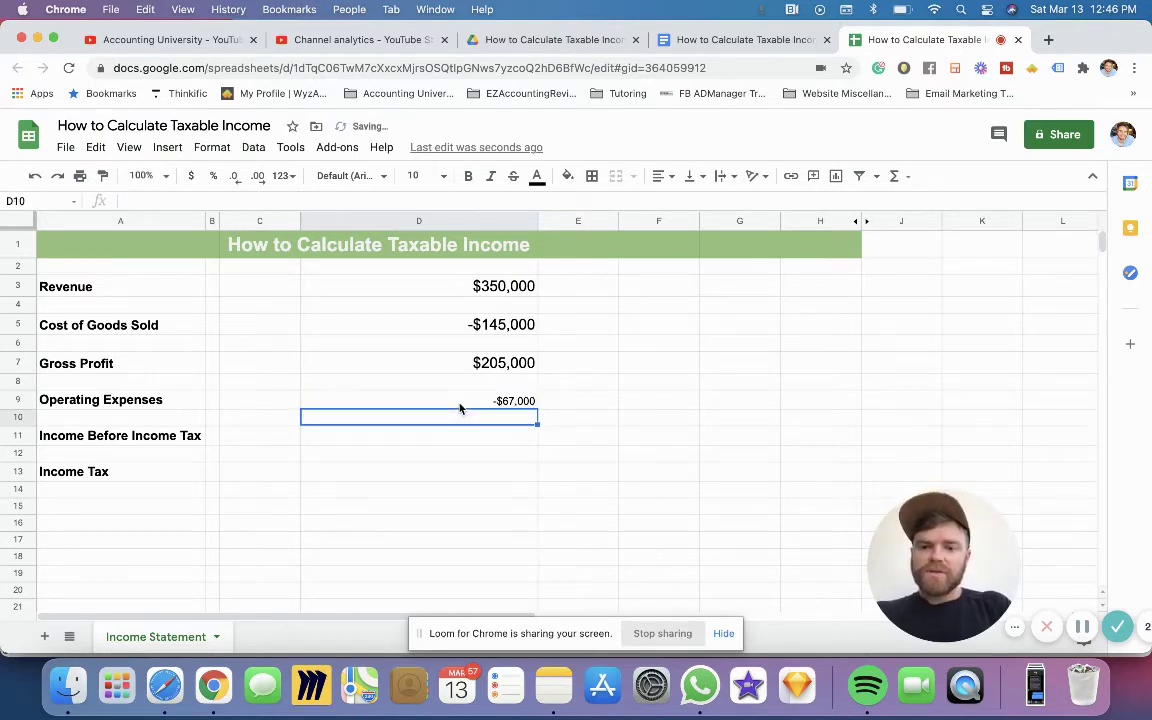
left_click(510, 365)
left_click(102, 175)
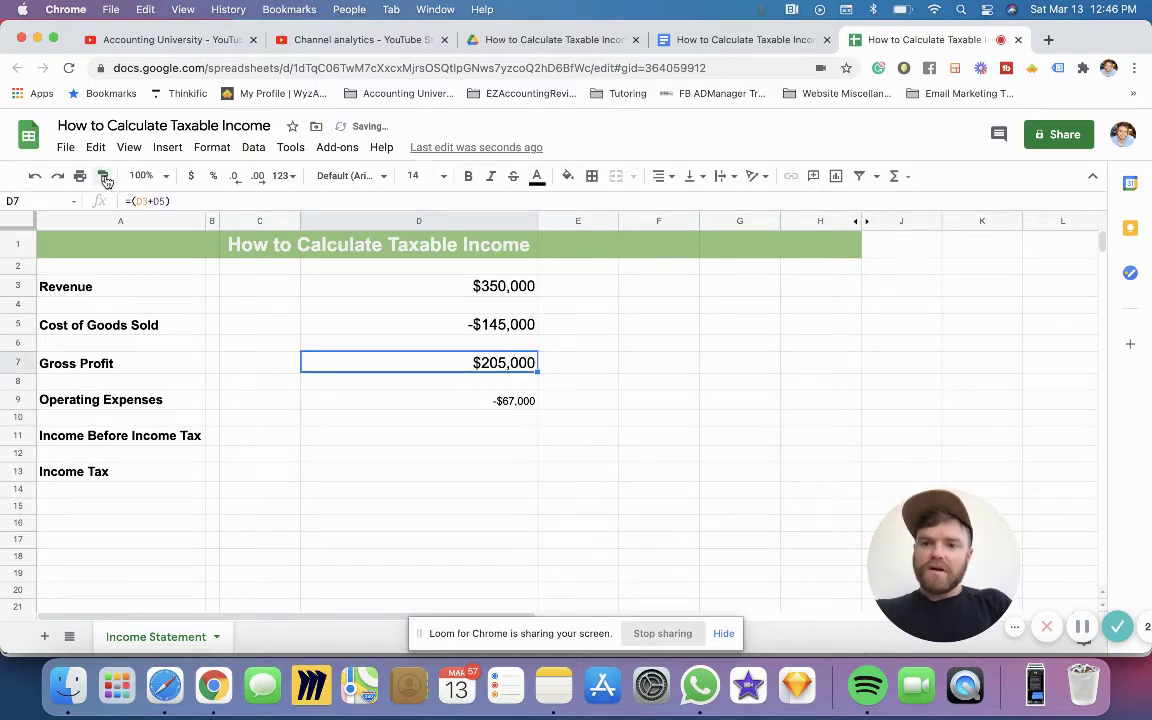
left_click(390, 403)
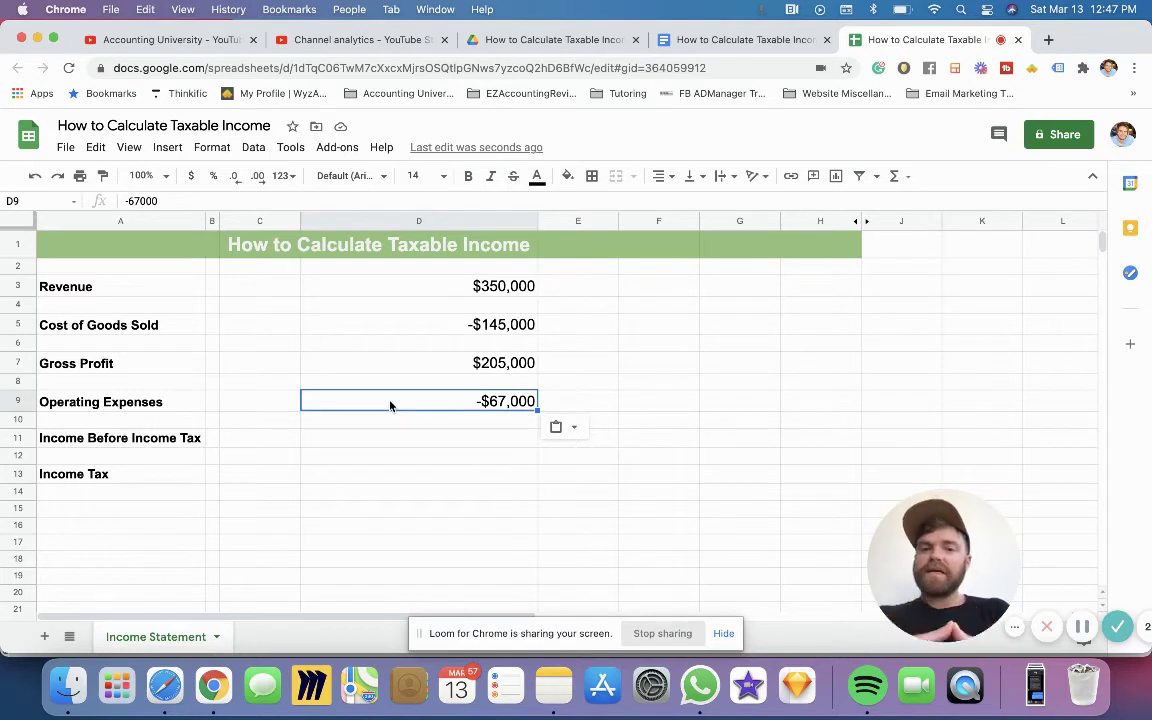
Step: Enter =(D7+D9) in D11 for Income Before Income Tax
left_click(446, 444)
type("=(")
left_click(508, 365)
type("+")
left_click(478, 405)
type(")")
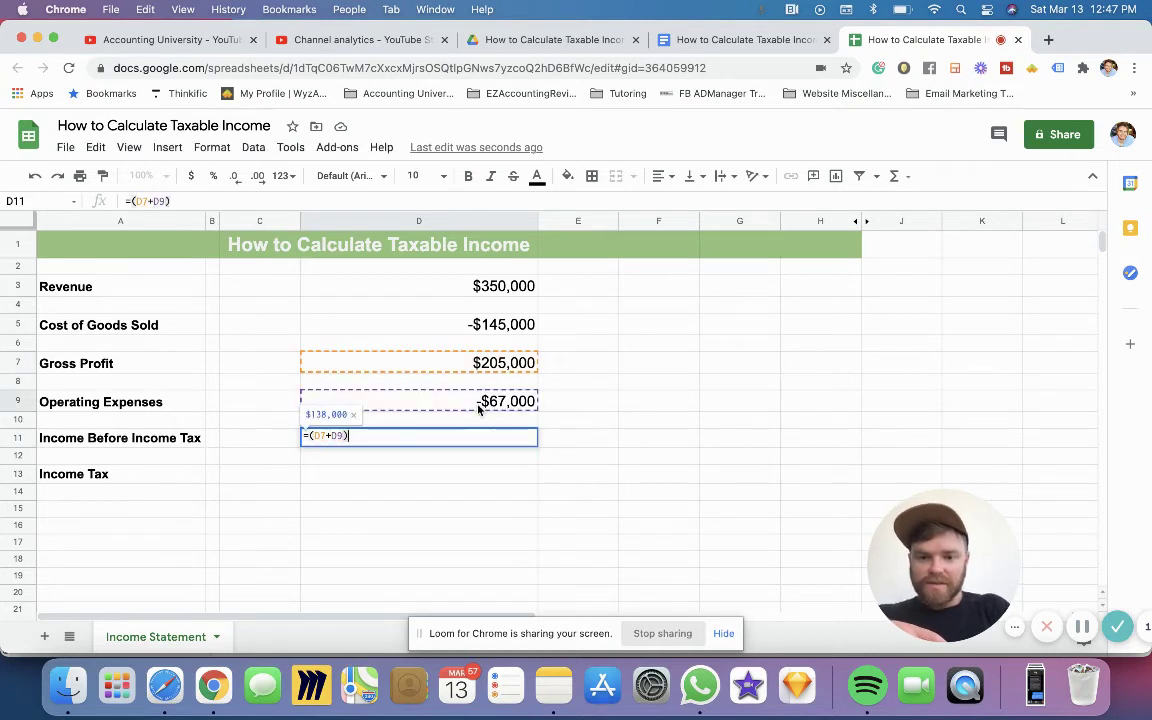
key("Return")
Step: Give the $138,000 total in D11 D9's formatting and make it bold
left_click(458, 404)
left_click(101, 177)
left_click(347, 445)
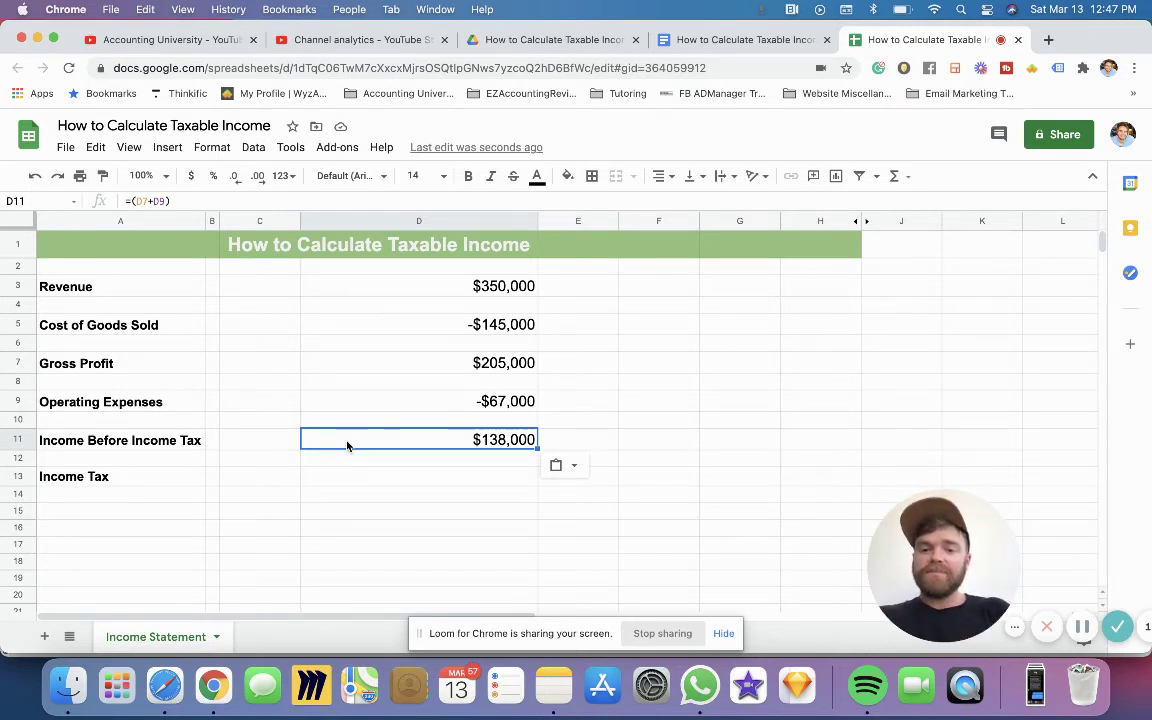
key("super+b")
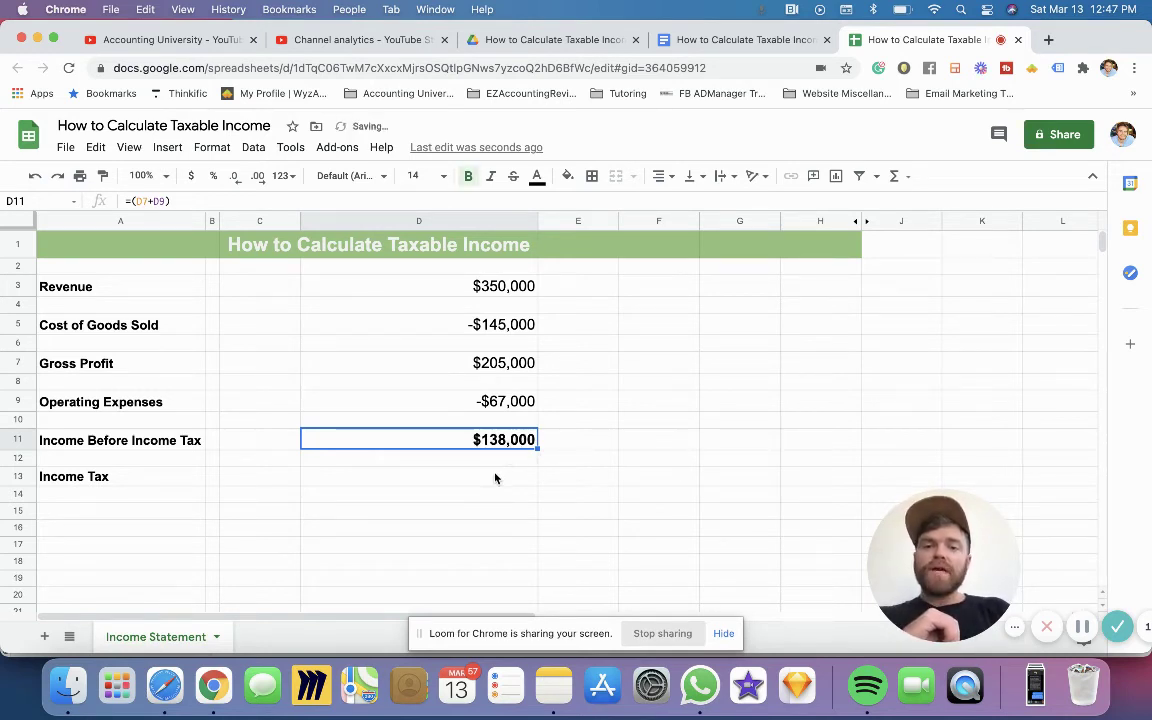
left_click(494, 477)
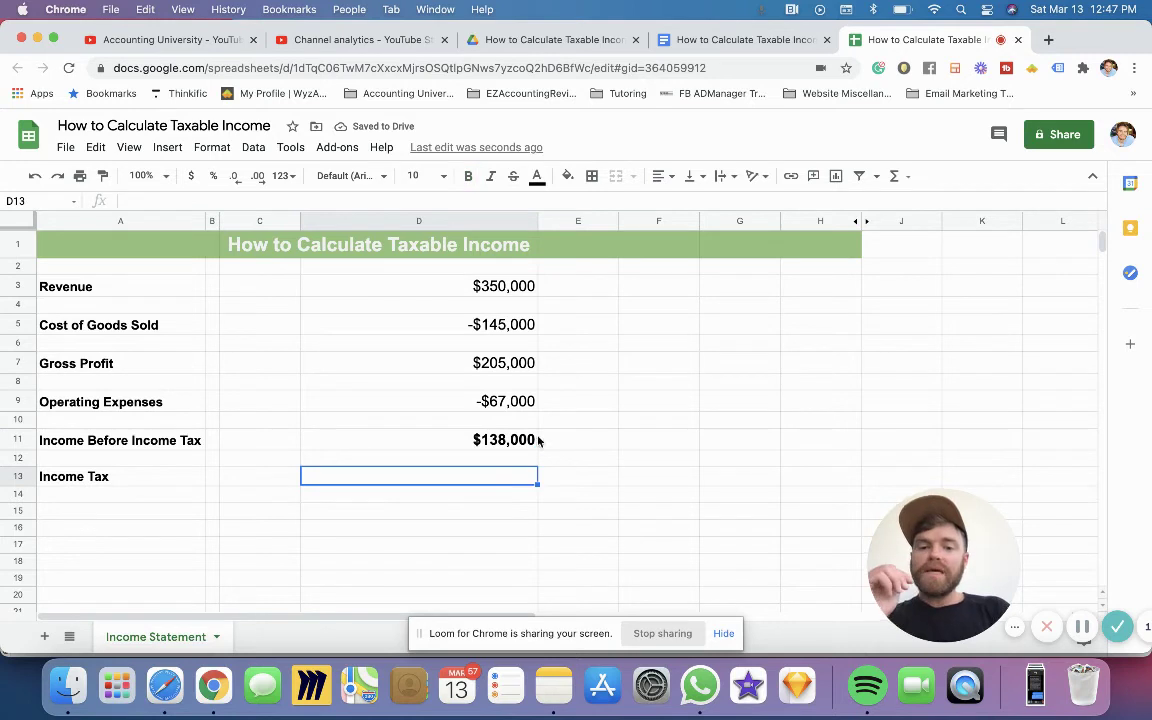
Step: Enter a 10% tax rate in F7
left_click(651, 361)
type("10%")
key("Return")
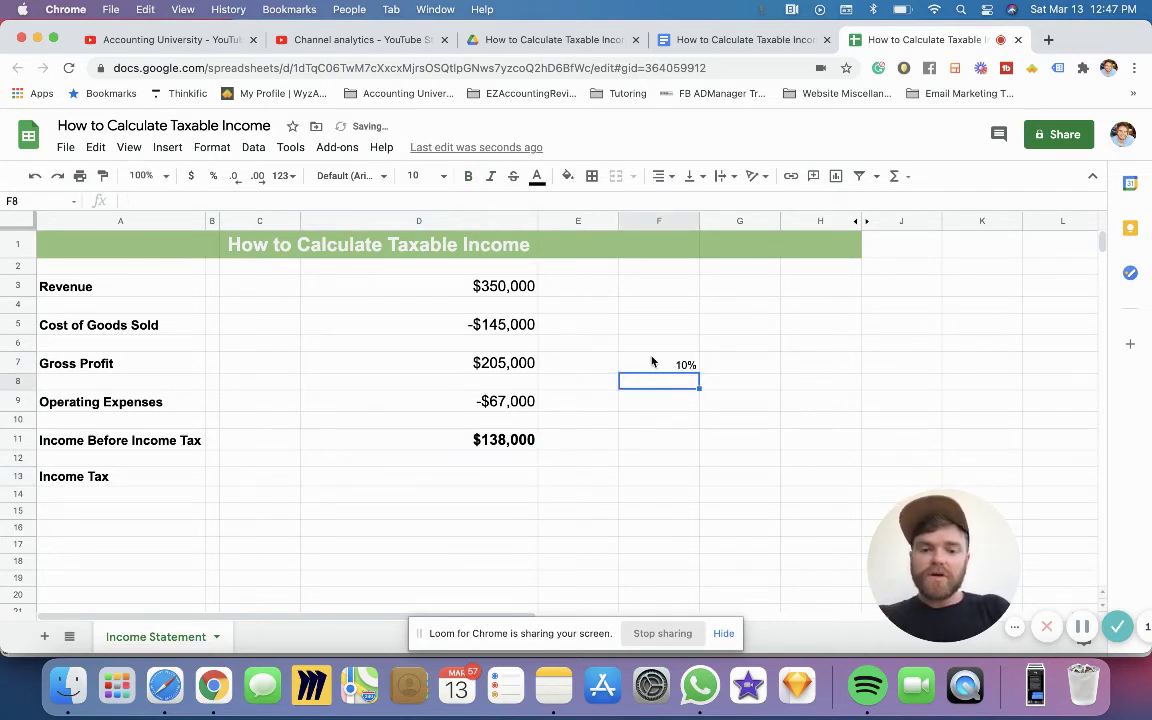
Step: Compute Income Tax in D13 as =(D11*F7), showing $13,800 formatted like D9
left_click(487, 479)
type("=(")
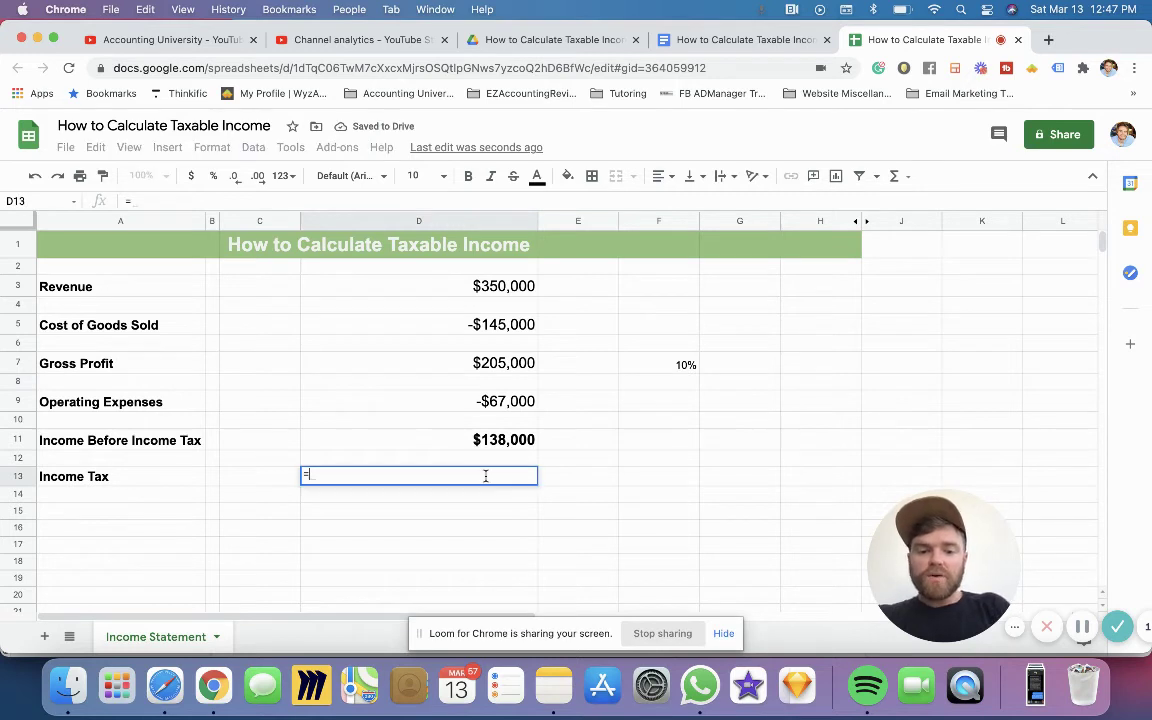
left_click(496, 445)
type("*")
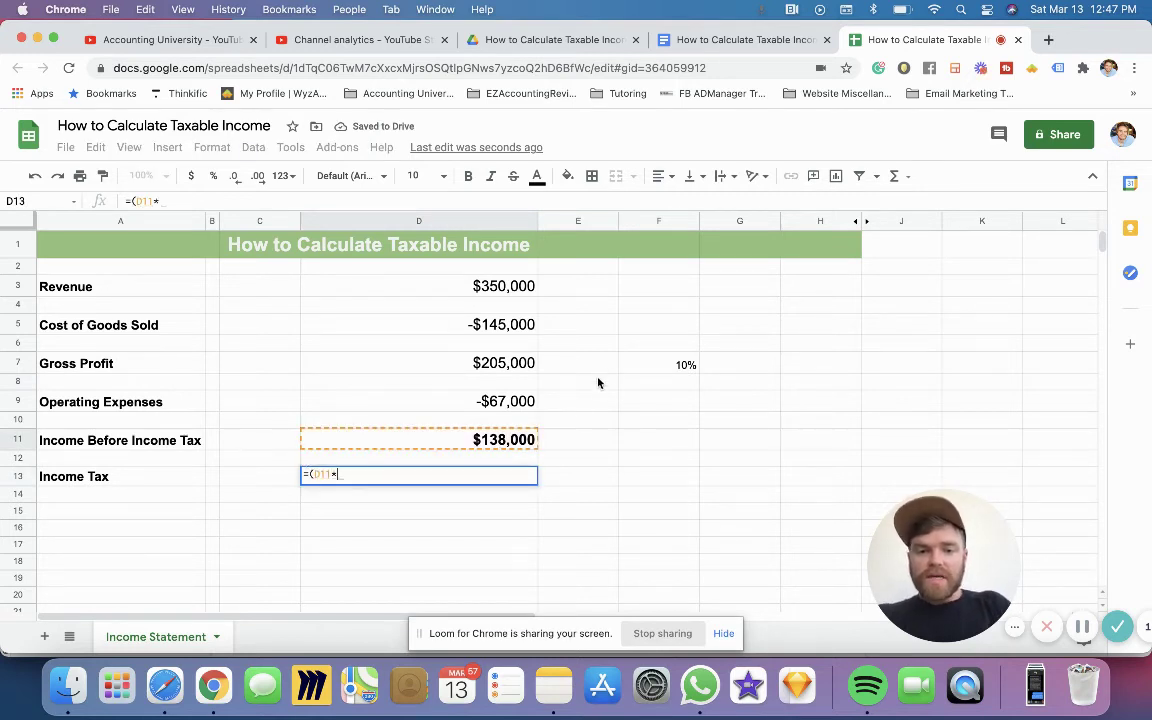
left_click(632, 369)
key("Return")
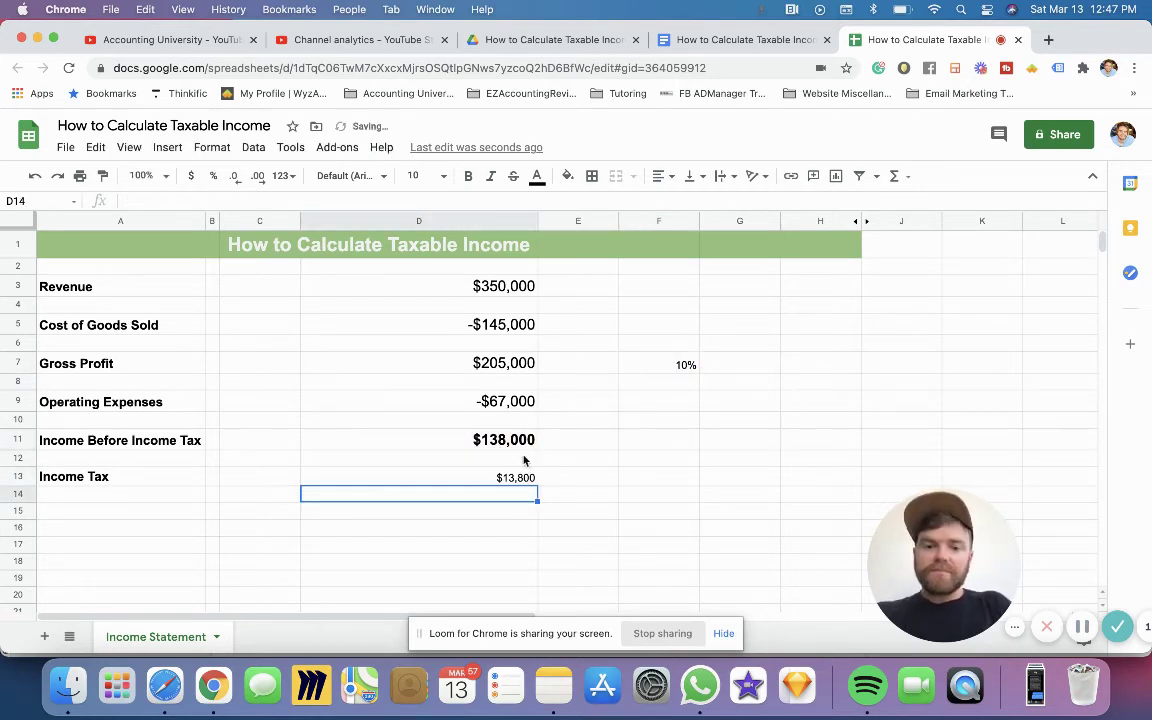
left_click(513, 404)
left_click(101, 175)
left_click(484, 482)
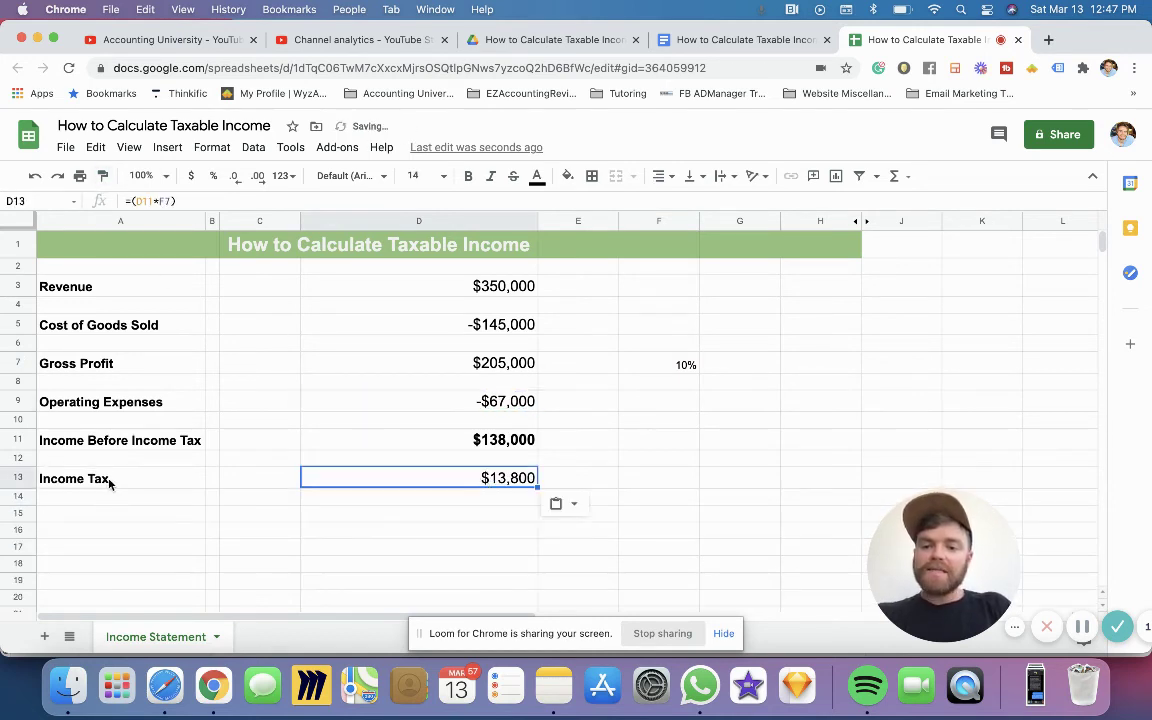
Step: Copy the Income Tax label to A16 and change it to Net Income
left_click(110, 480)
key("super+c")
left_click(85, 532)
key("super+v")
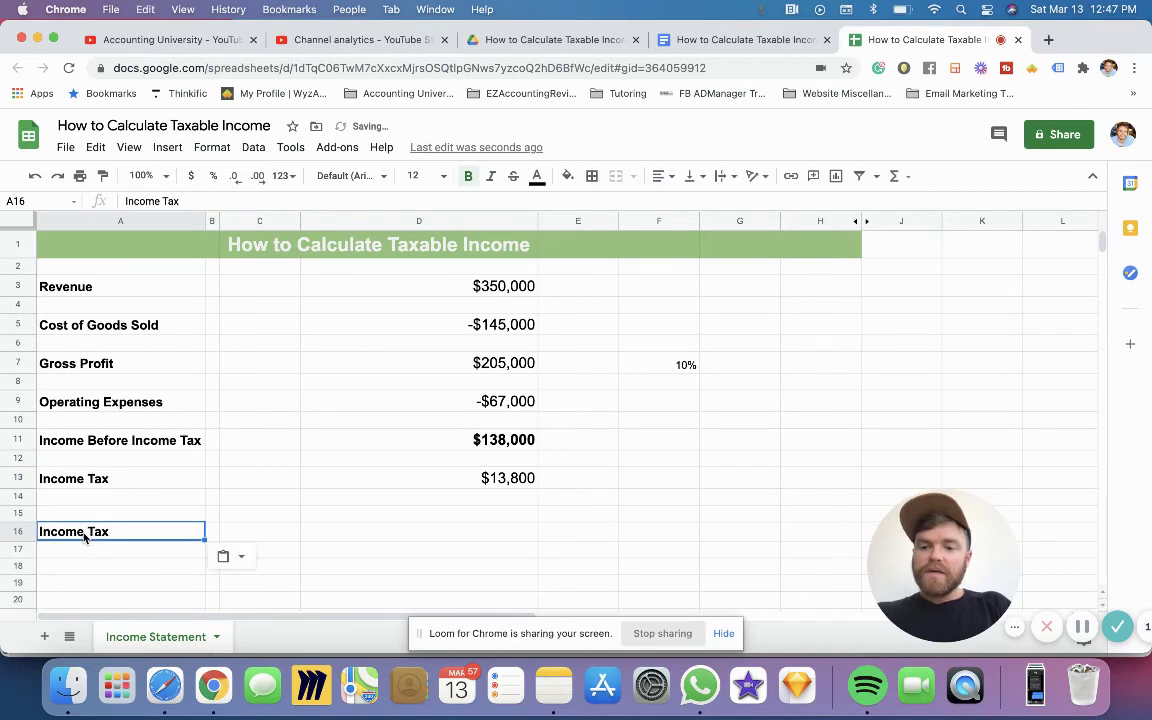
type("Net Income")
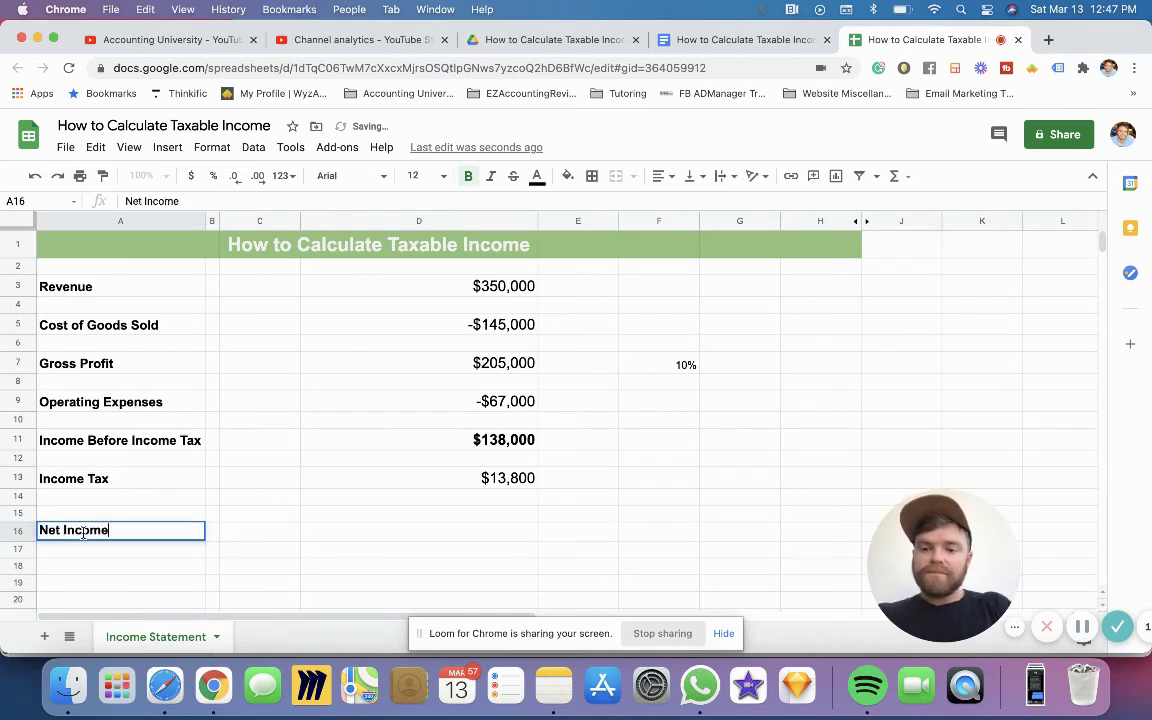
left_click(470, 444)
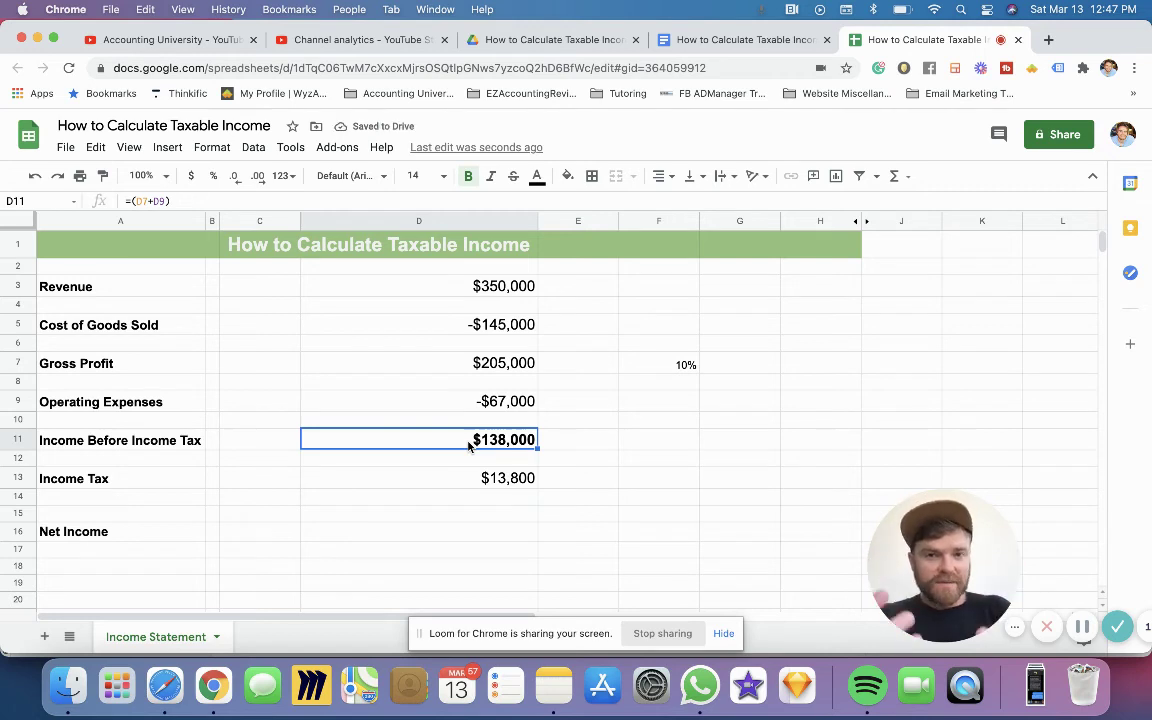
Step: Rename the Income Before Income Tax label in row 11 to Taxable Income
left_click(165, 441)
type("Ta")
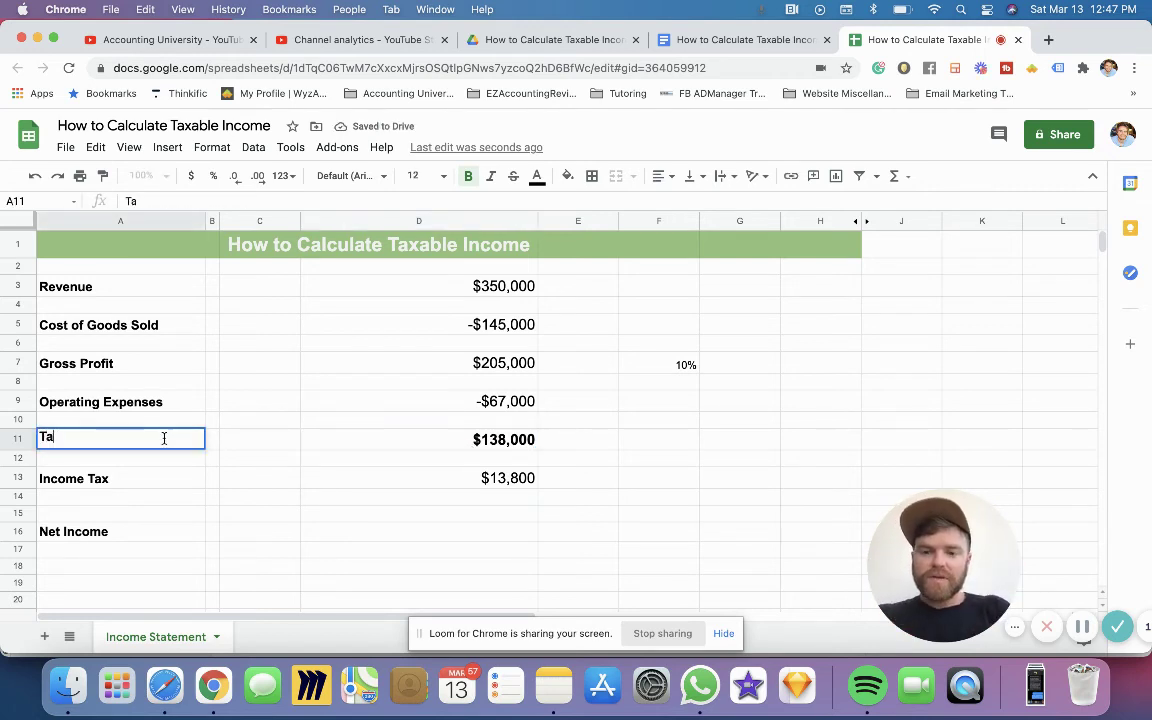
type("xable Income")
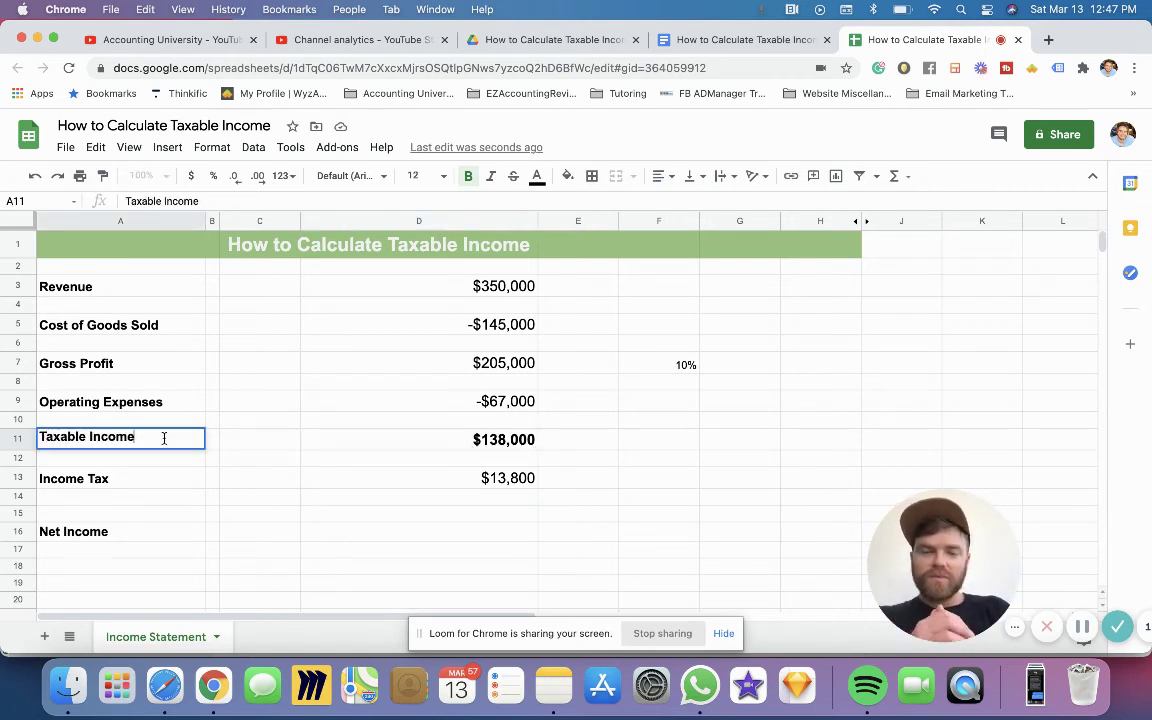
left_click(452, 460)
left_click(470, 441)
left_click(481, 480)
left_click(462, 533)
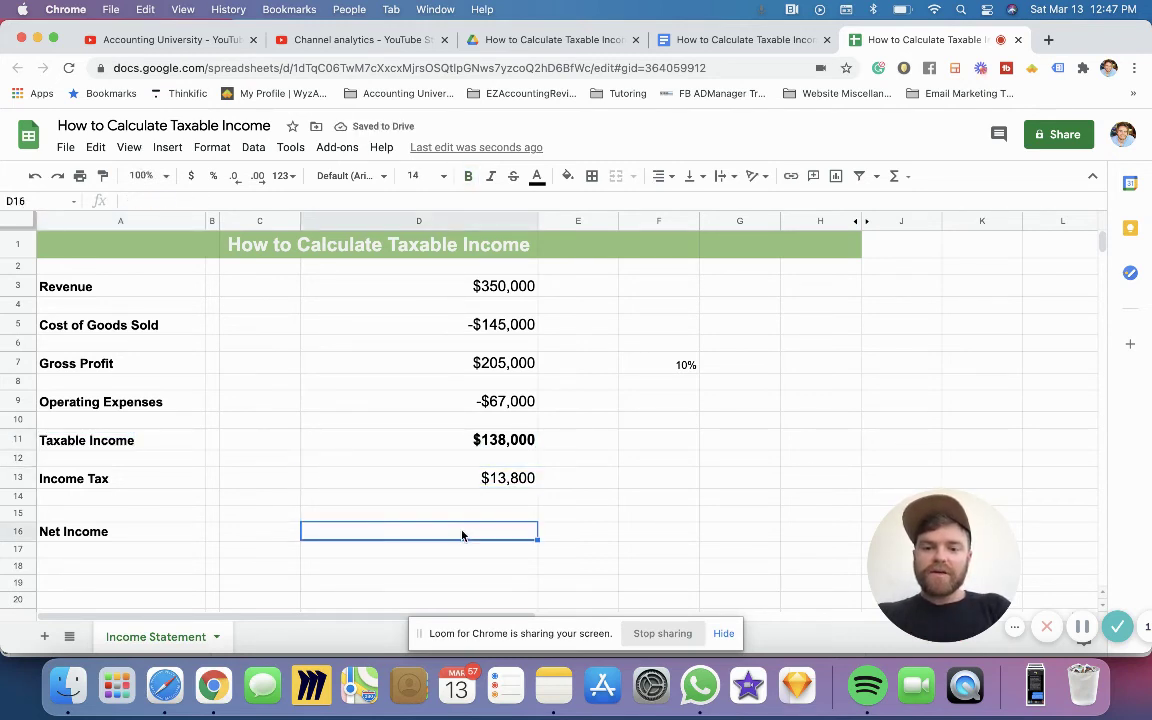
Step: Enter =(D11-D13) in D16 for $124,200 Net Income, formatted like D13
type("=(")
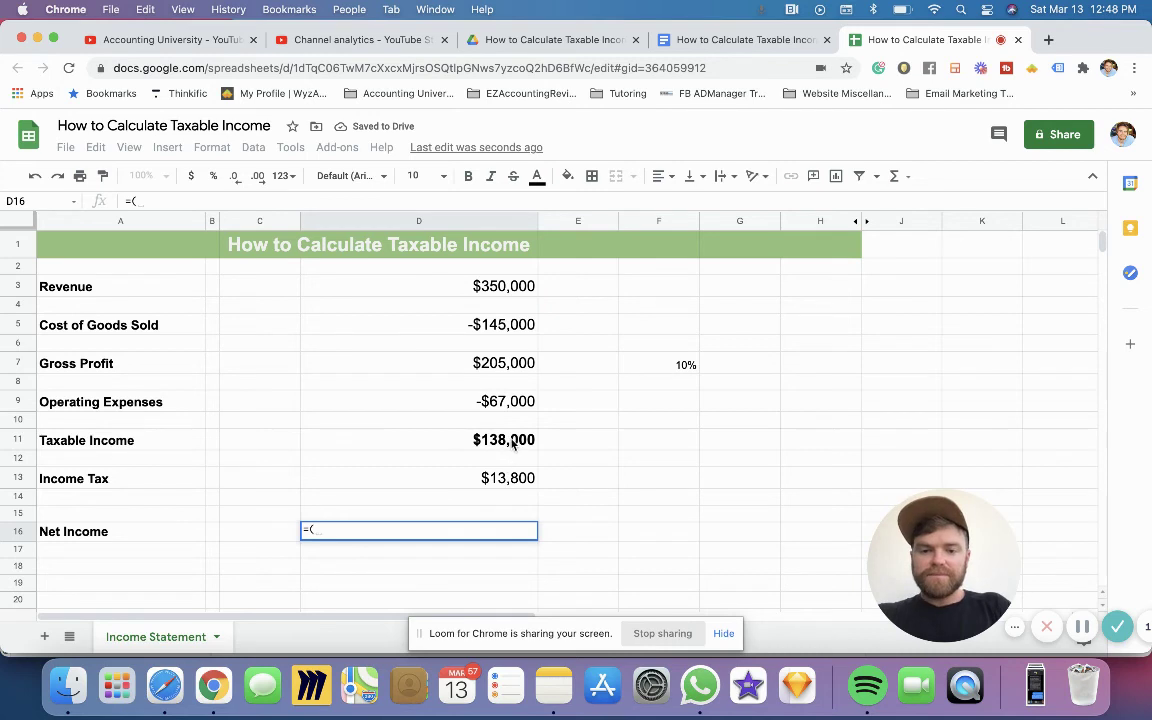
left_click(512, 442)
type("-")
left_click(483, 479)
type(")")
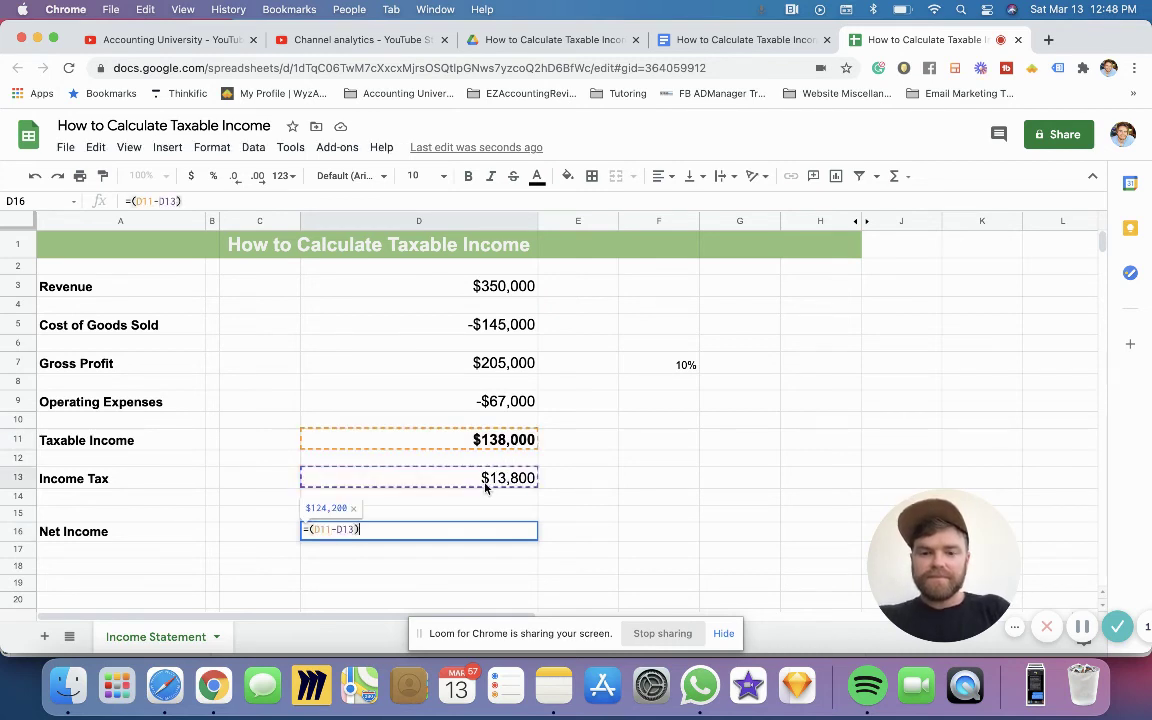
key("Return")
left_click(470, 478)
left_click(102, 177)
left_click(435, 535)
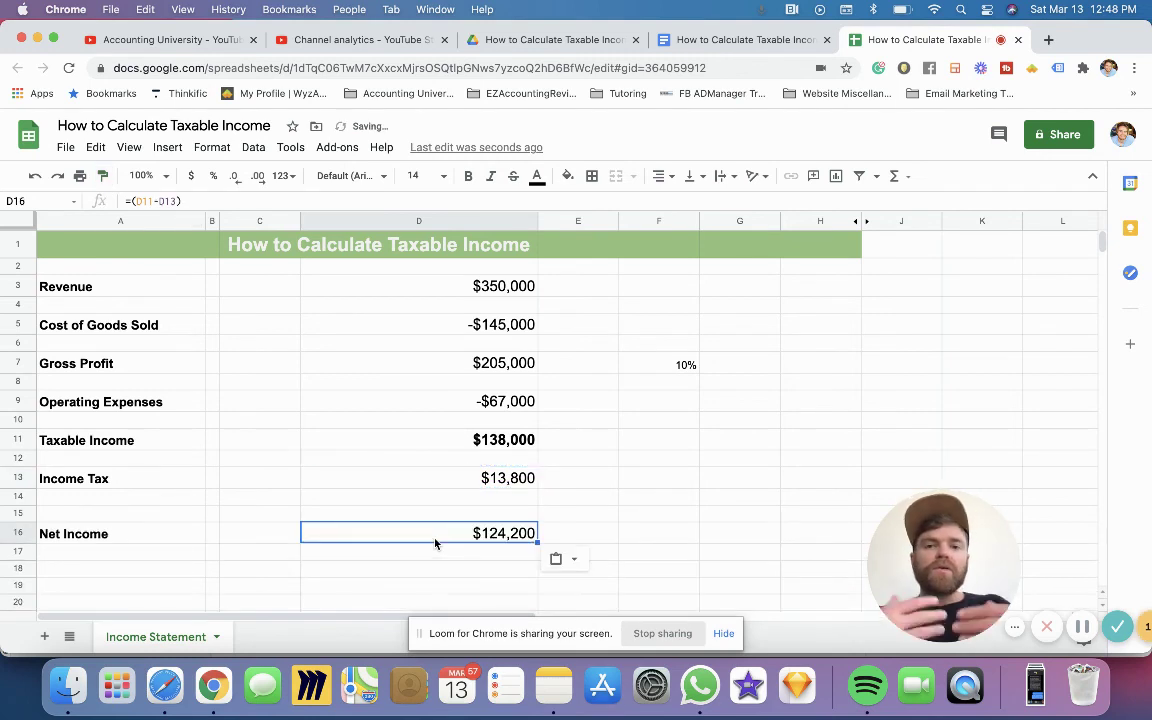
left_click(500, 440)
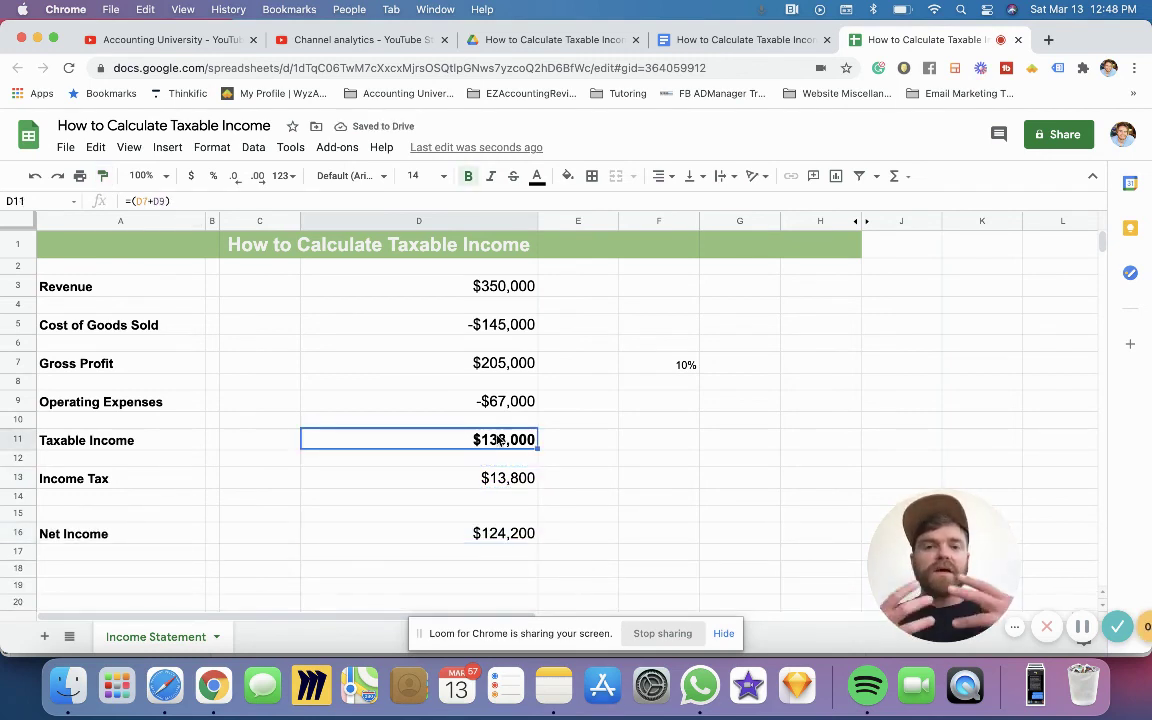